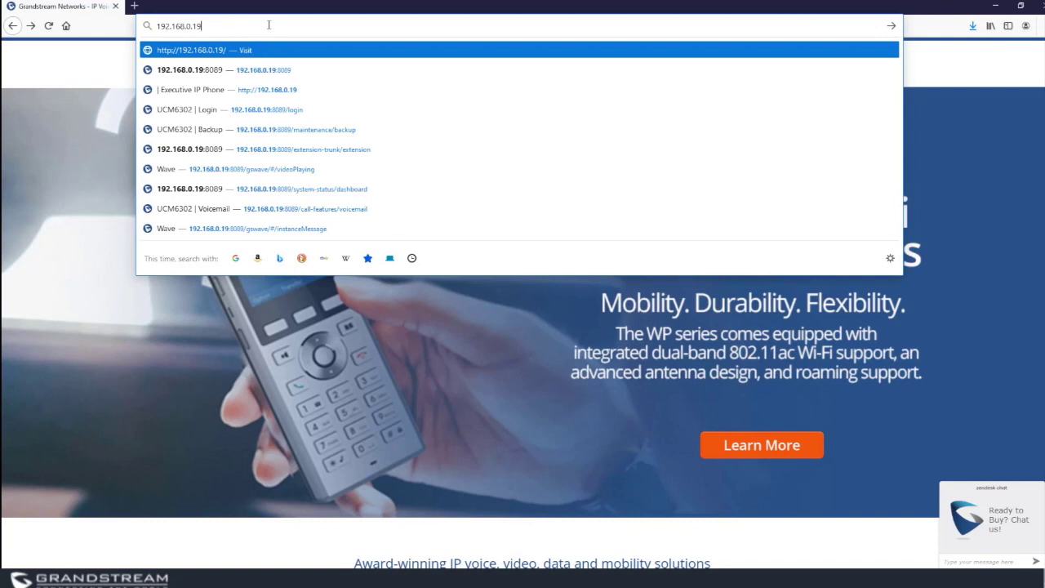
Step: Log in to the UCM6302 at 192.168.0.19 as admin with the account password
key(Return)
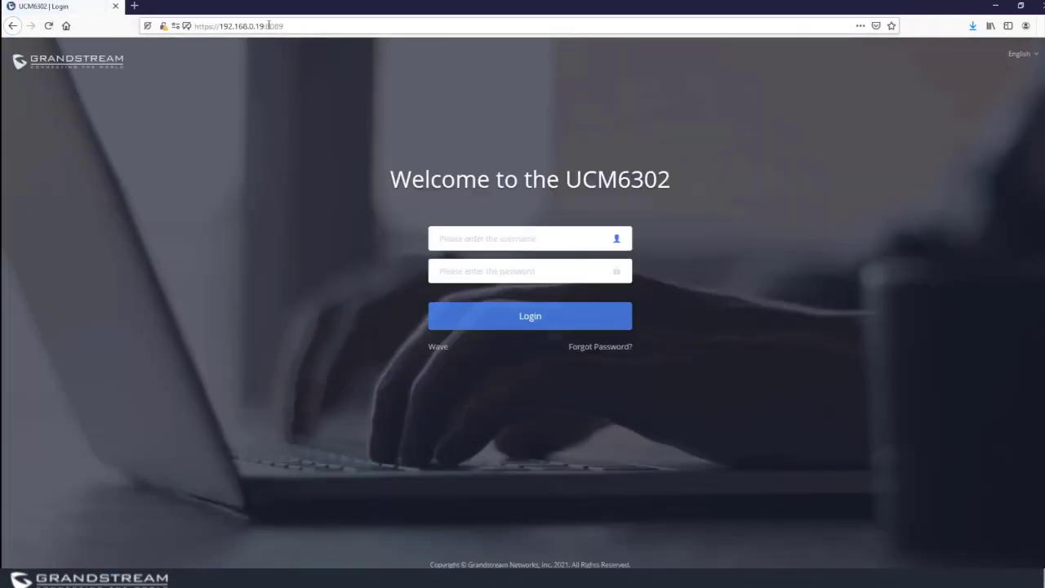
text(admin)
key(Tab)
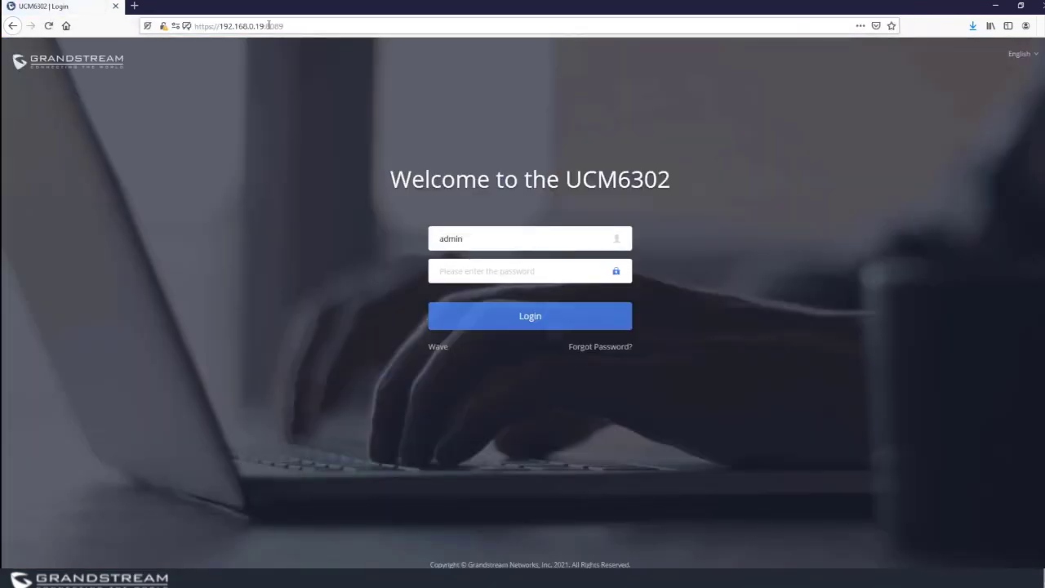
text(**********)
key(Return)
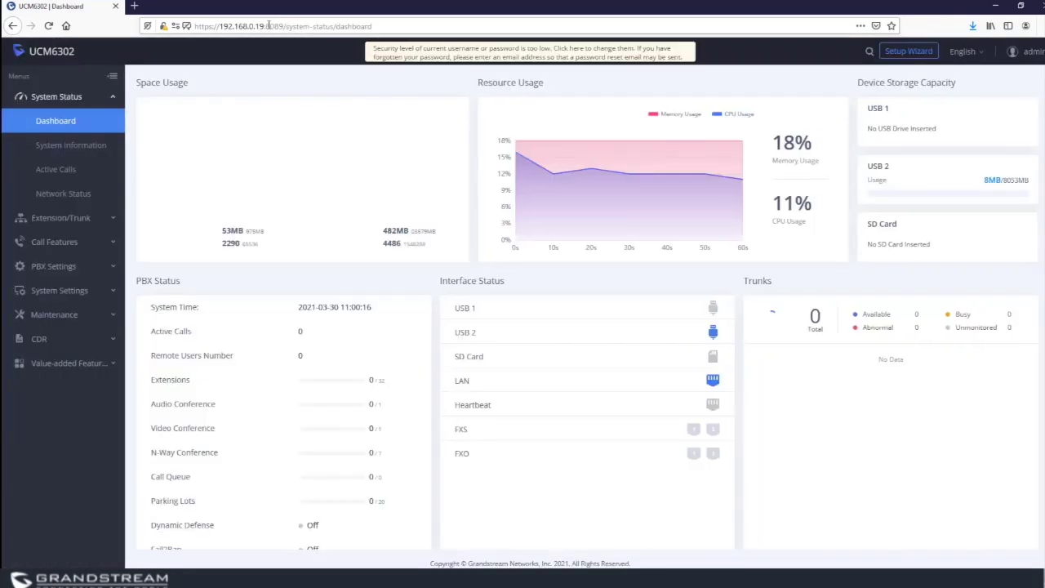
Step: Go to Extension/Trunk > Extensions and add a new extension, prefilled as 1030
click(69, 220)
click(63, 144)
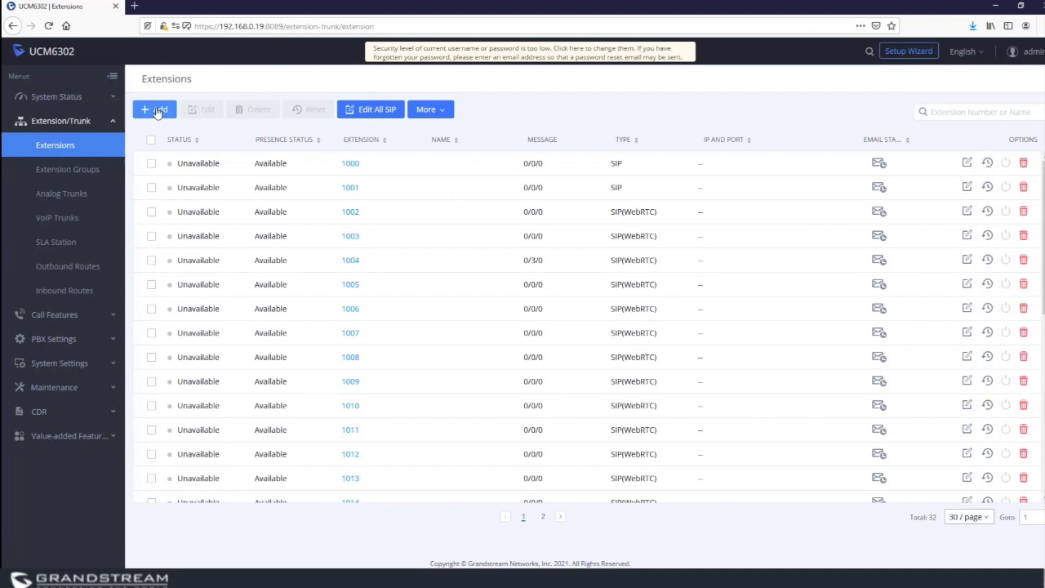
click(158, 109)
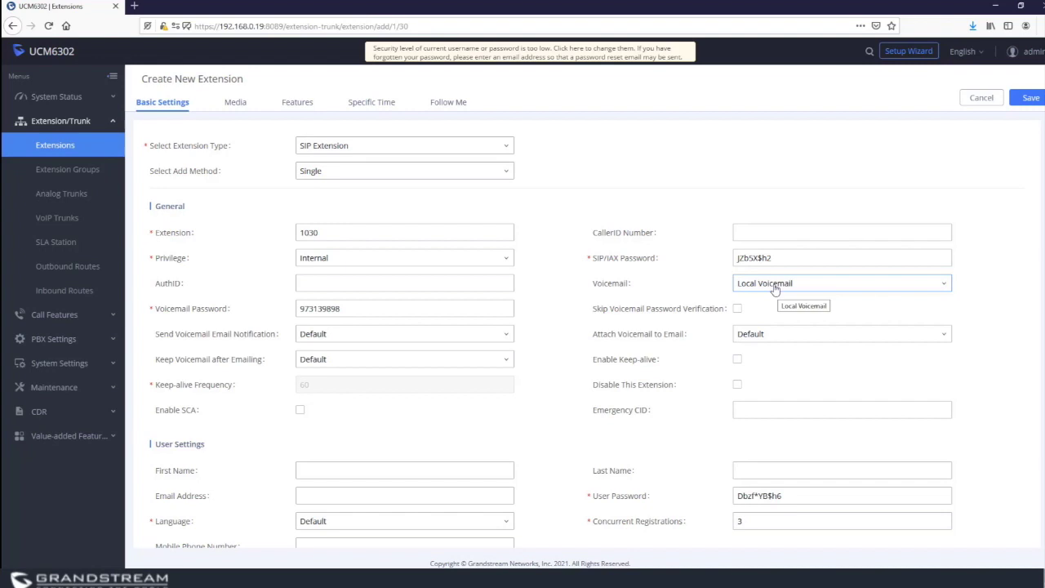
click(774, 287)
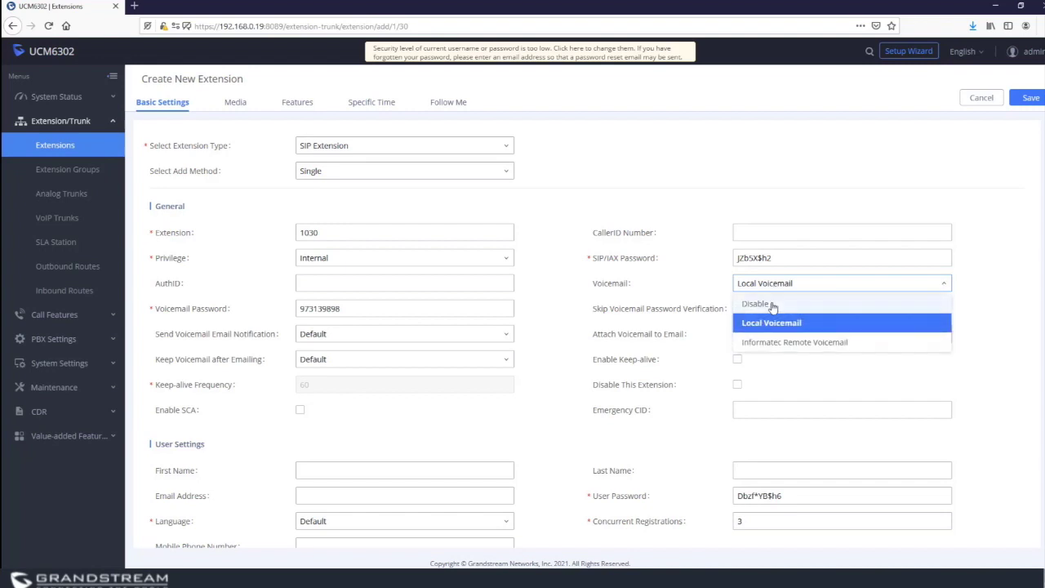
click(769, 306)
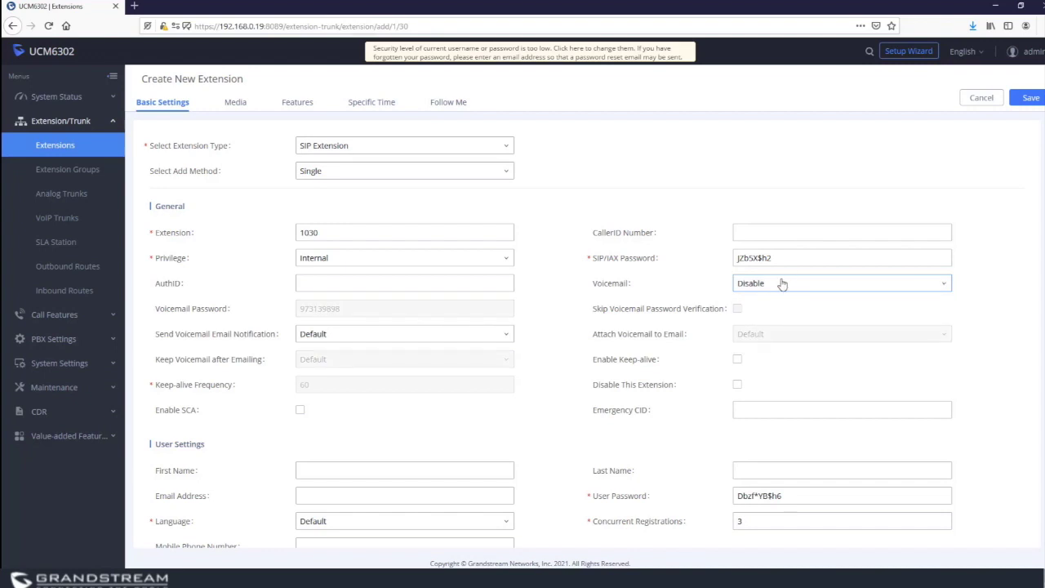
click(782, 286)
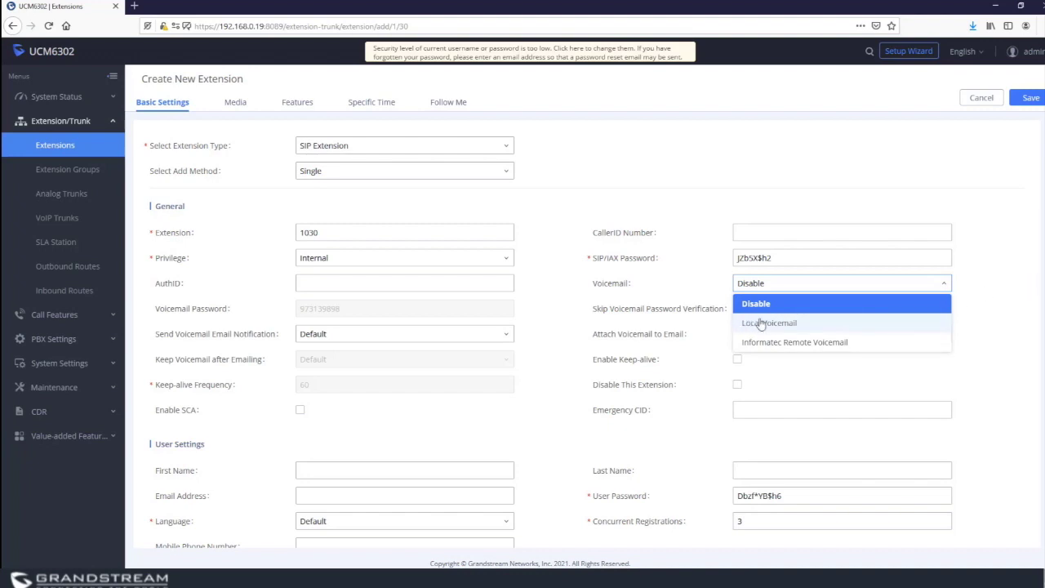
click(759, 324)
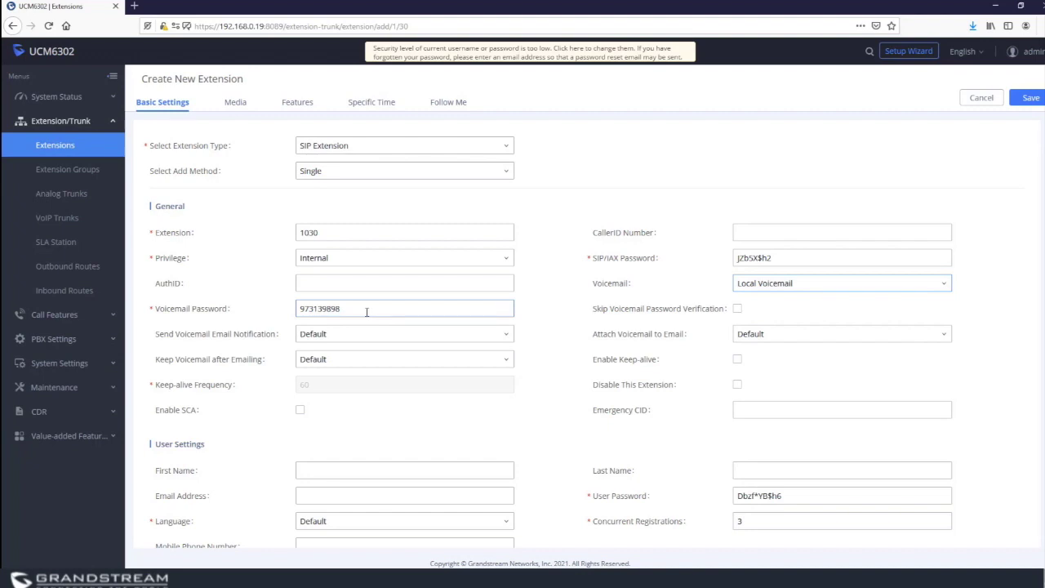
Step: Replace extension 1030's voicemail password and enable Skip Voicemail Password Verification
double_click(366, 311)
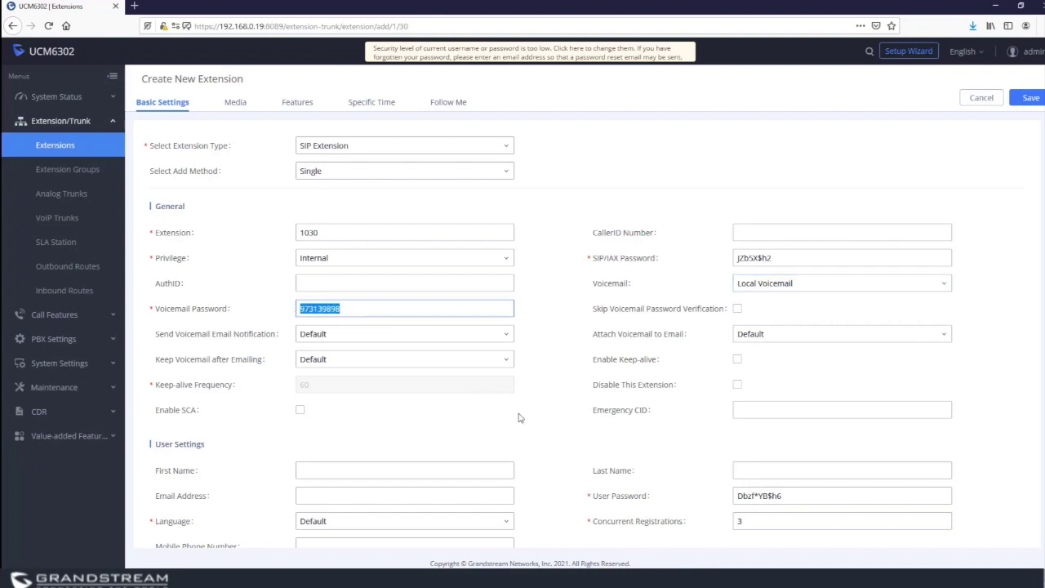
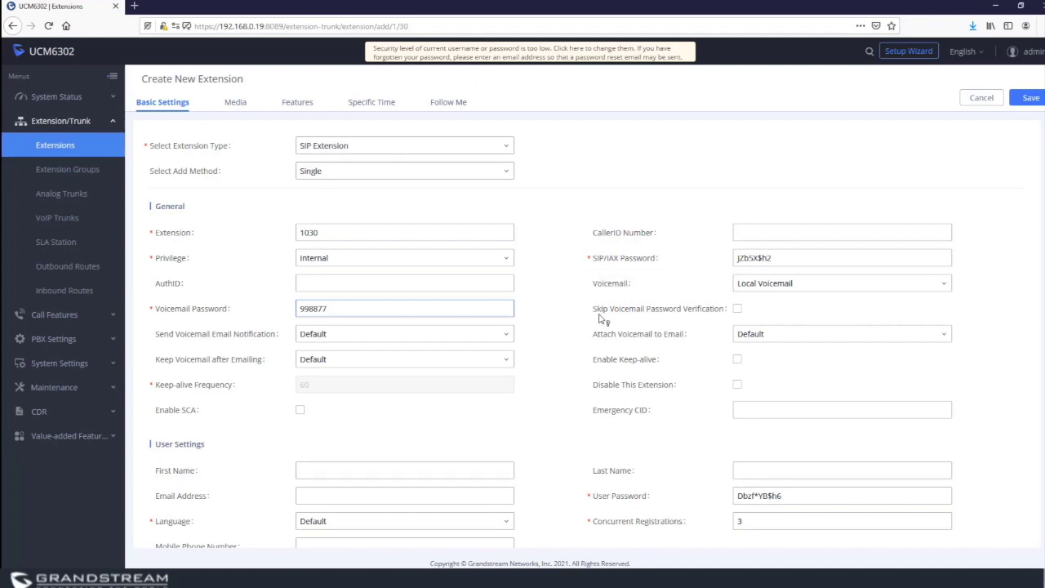
mouse_move(708, 318)
click(736, 309)
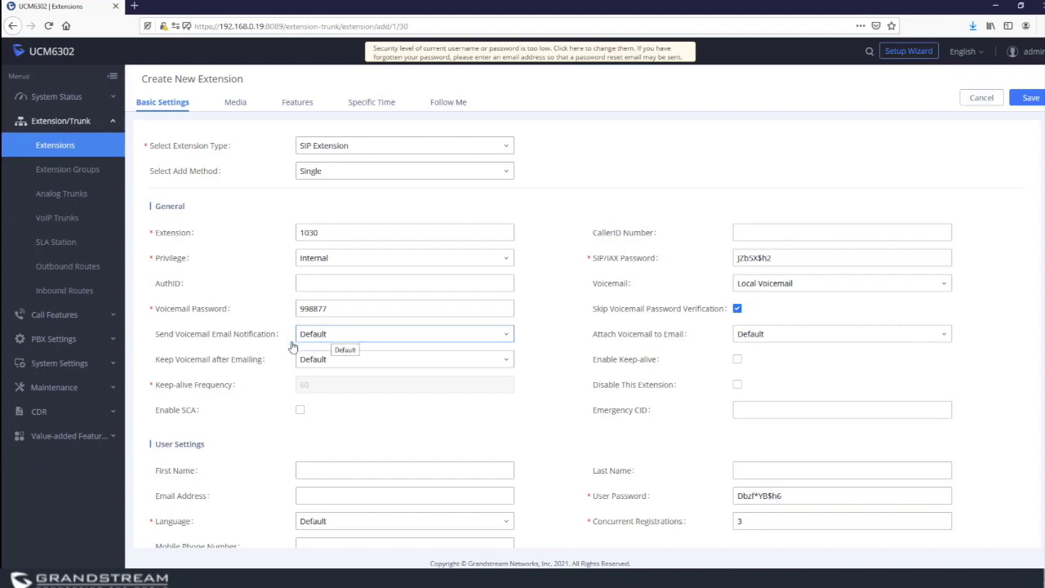
Step: Enter the user's e-mail address in the User Settings Email Address field
mouse_move(197, 341)
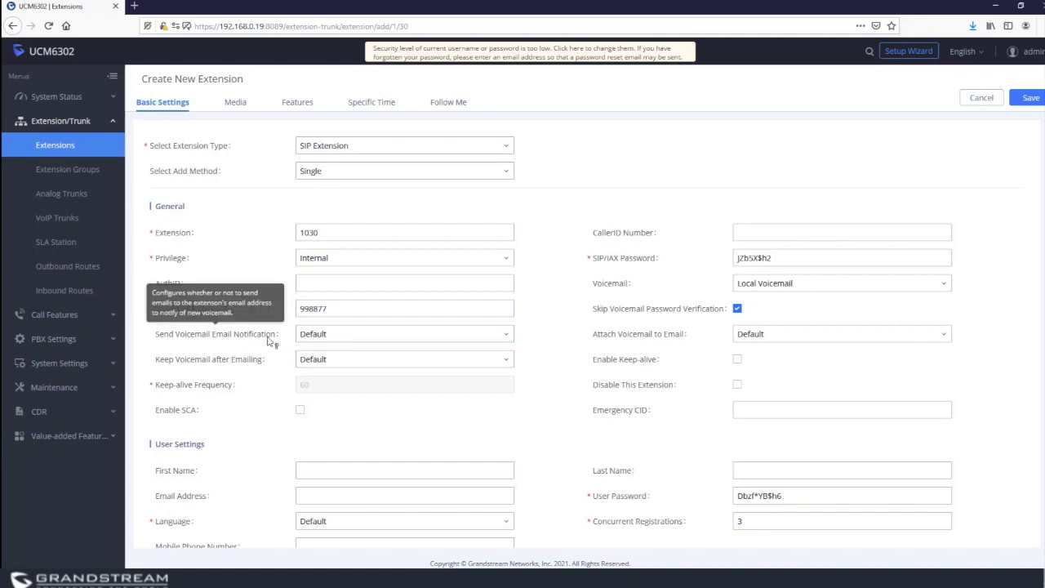
scroll(269, 341, down, 1)
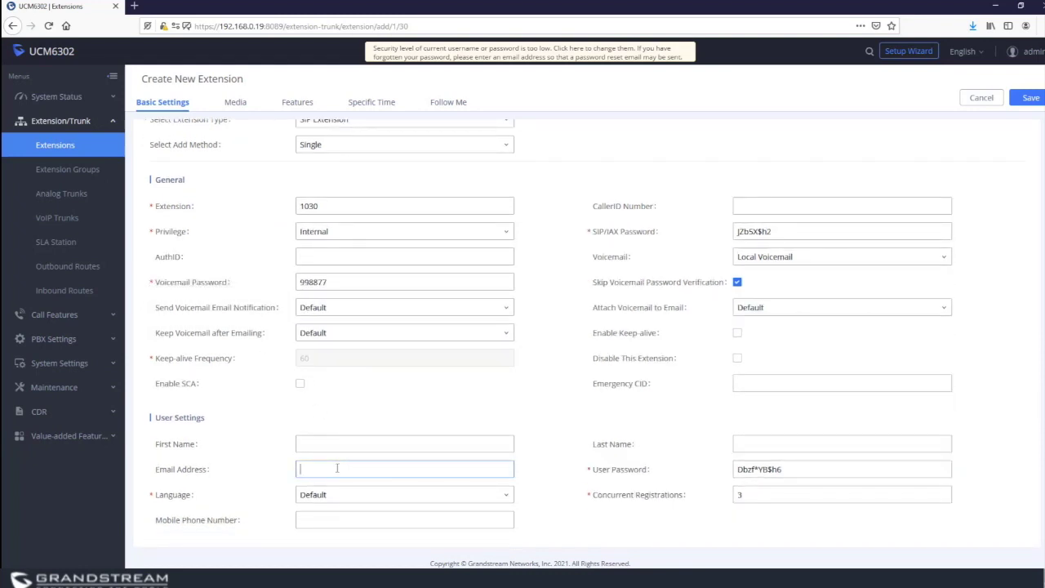
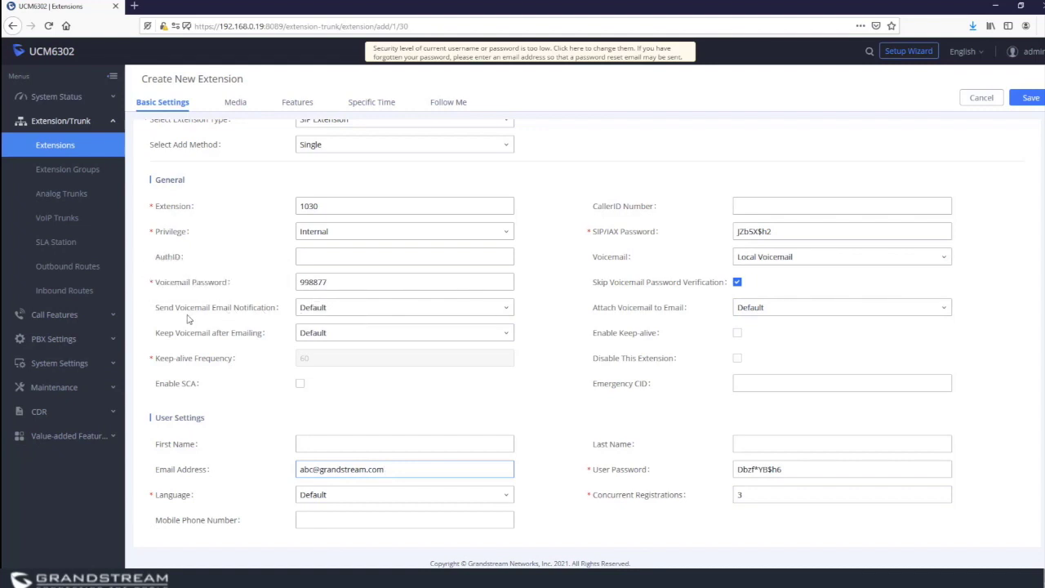
Step: Set Send Voicemail Email Notification to Yes, after briefly trying No and Default
click(329, 310)
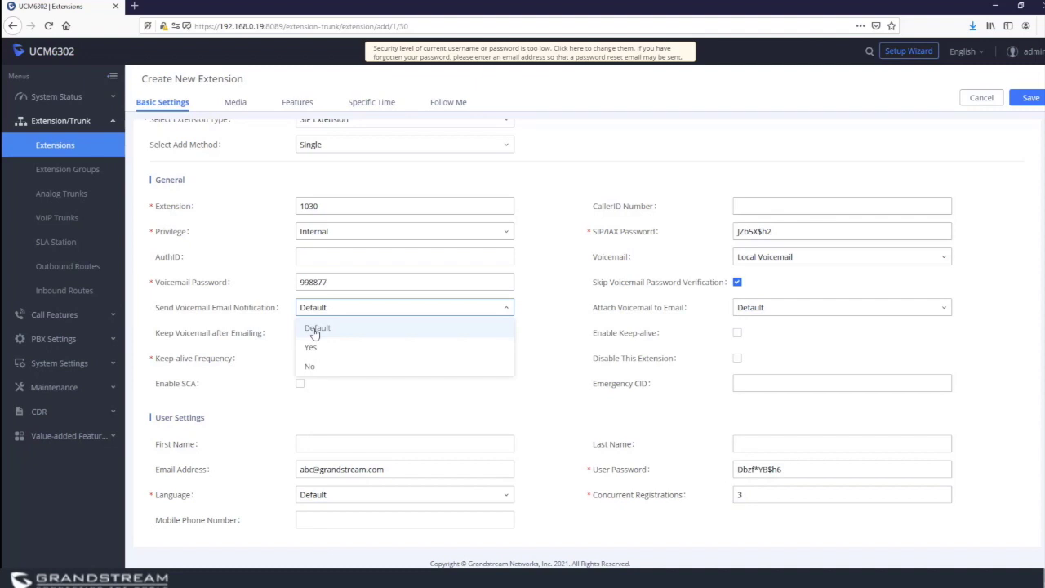
click(314, 366)
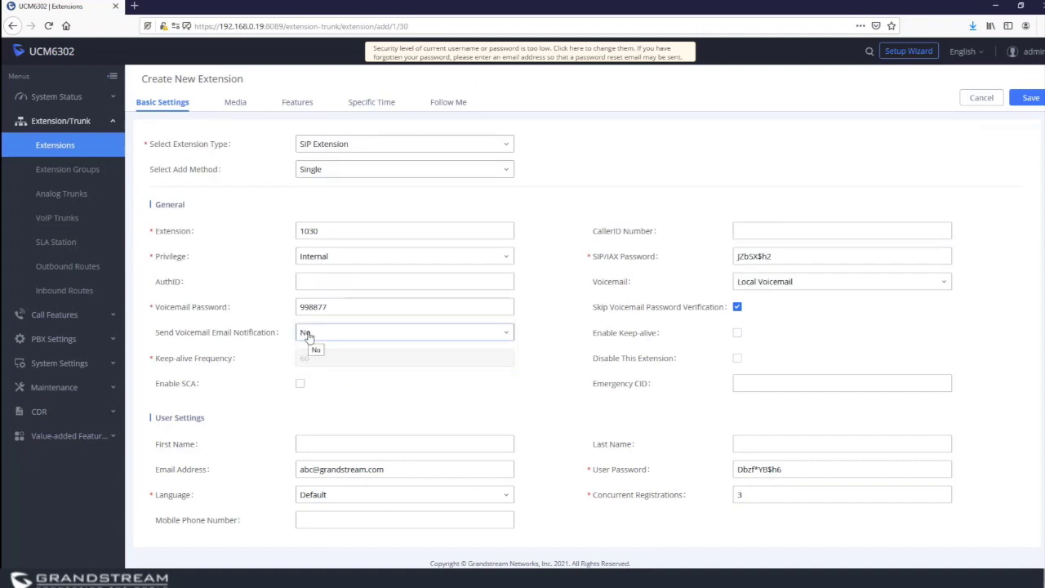
click(308, 335)
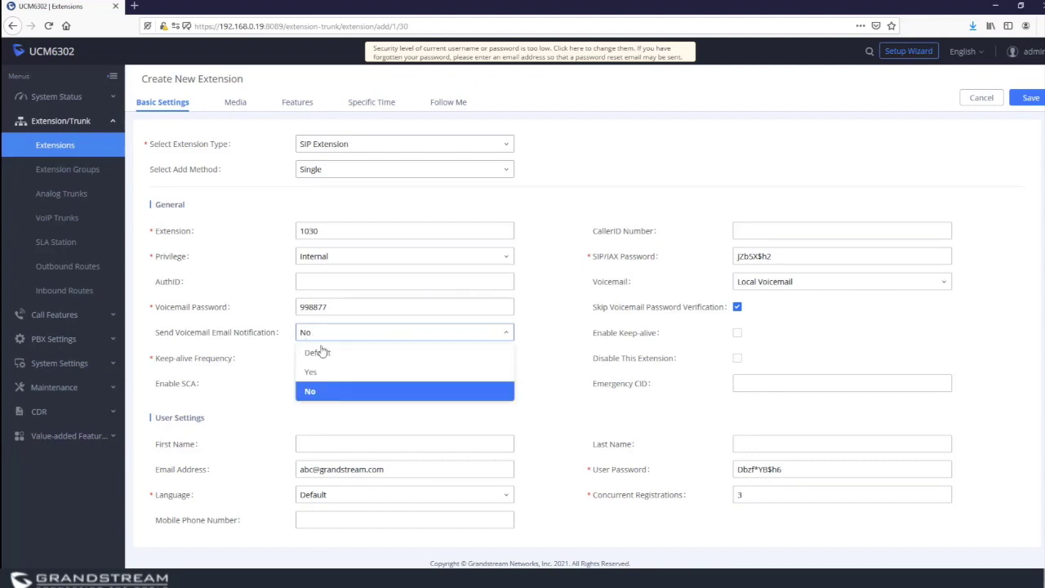
click(327, 351)
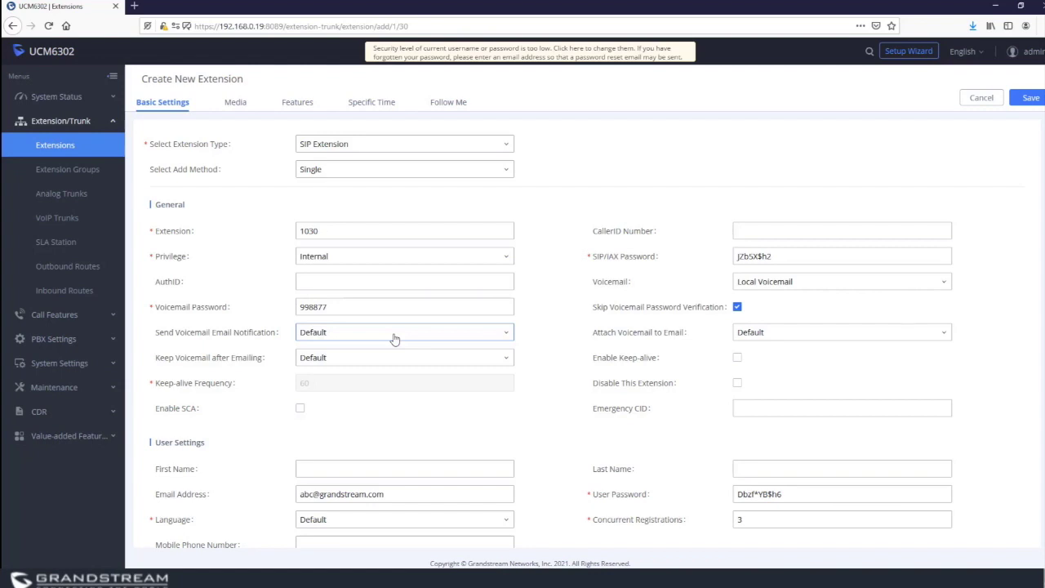
click(394, 338)
click(313, 370)
Step: Set Attach Voicemail to Email to Yes for extension 1030
mouse_move(258, 338)
click(795, 335)
click(758, 372)
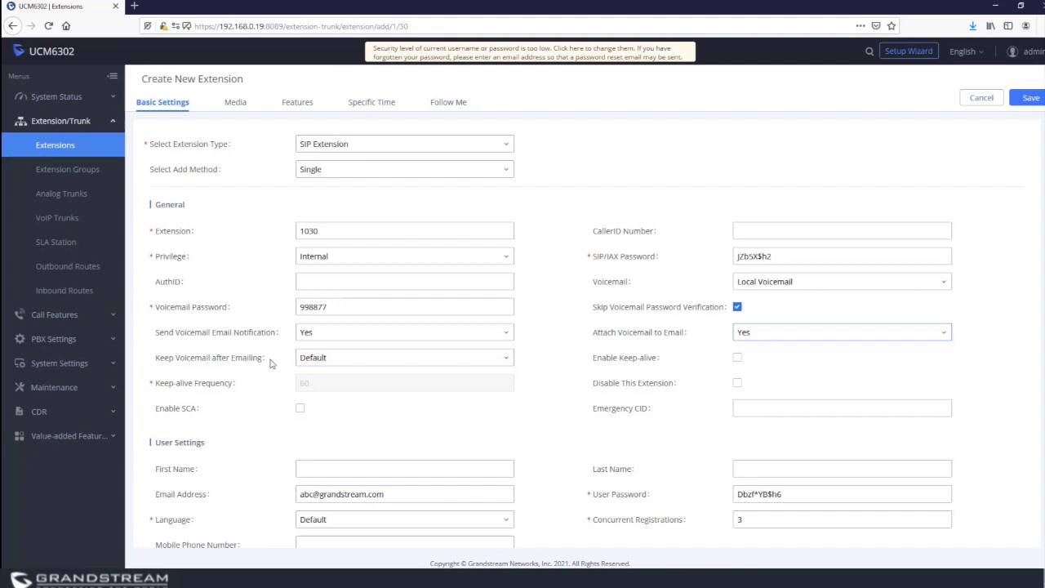
Step: Set Keep Voicemail after Emailing to No, after first choosing Yes
click(337, 358)
click(332, 398)
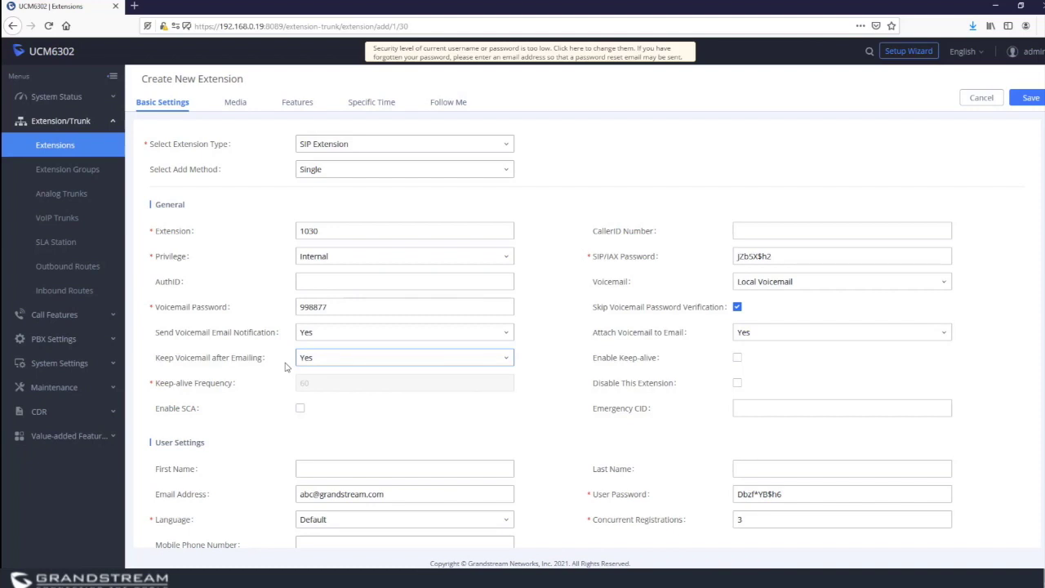
click(329, 359)
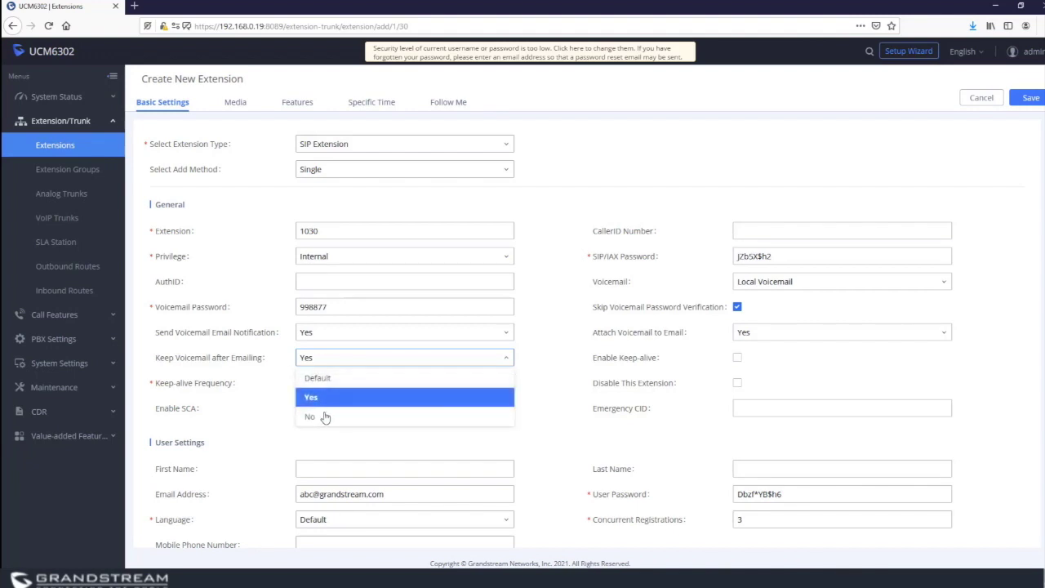
click(328, 415)
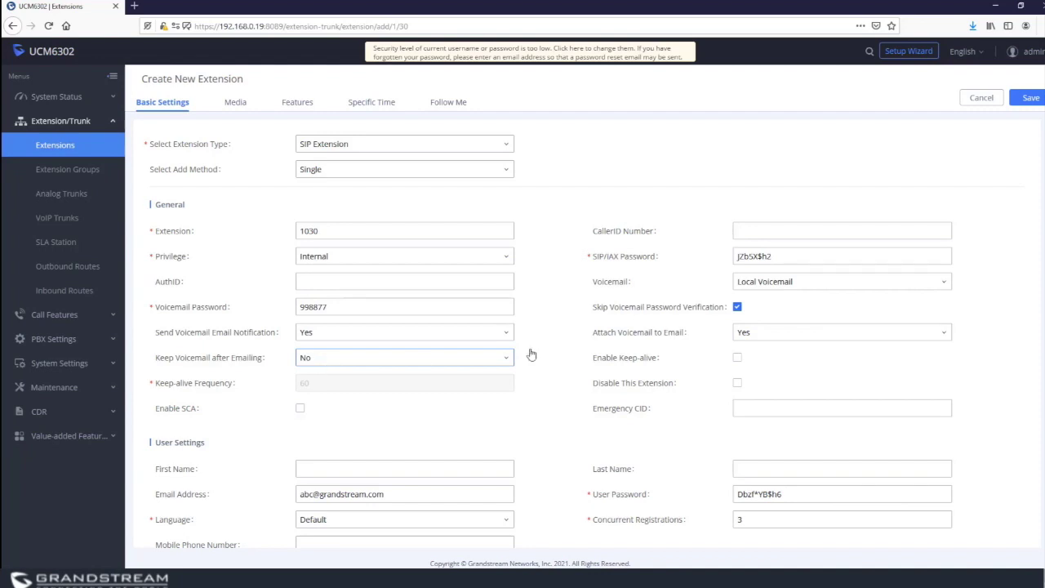
click(770, 336)
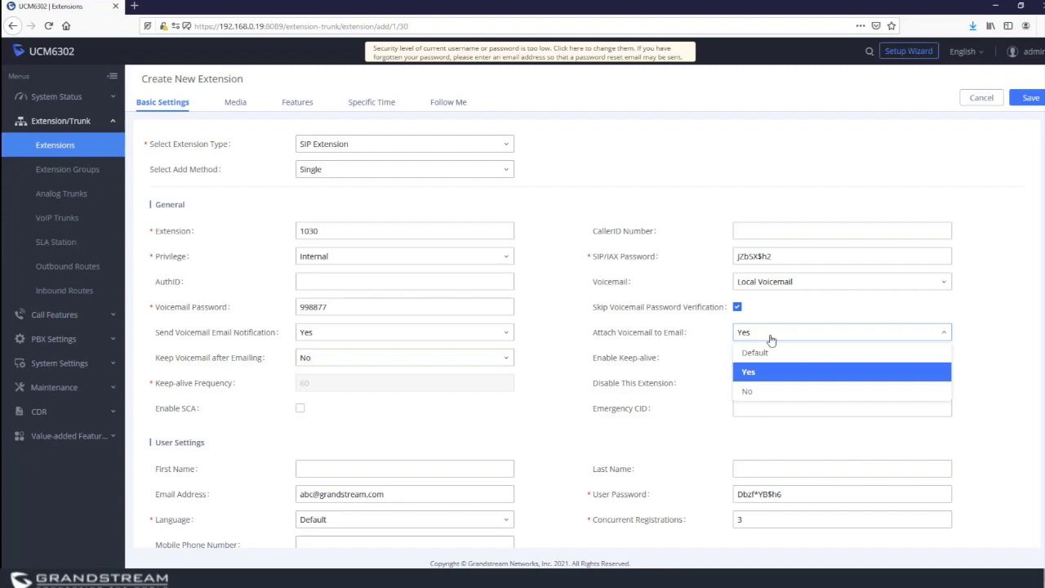
click(749, 394)
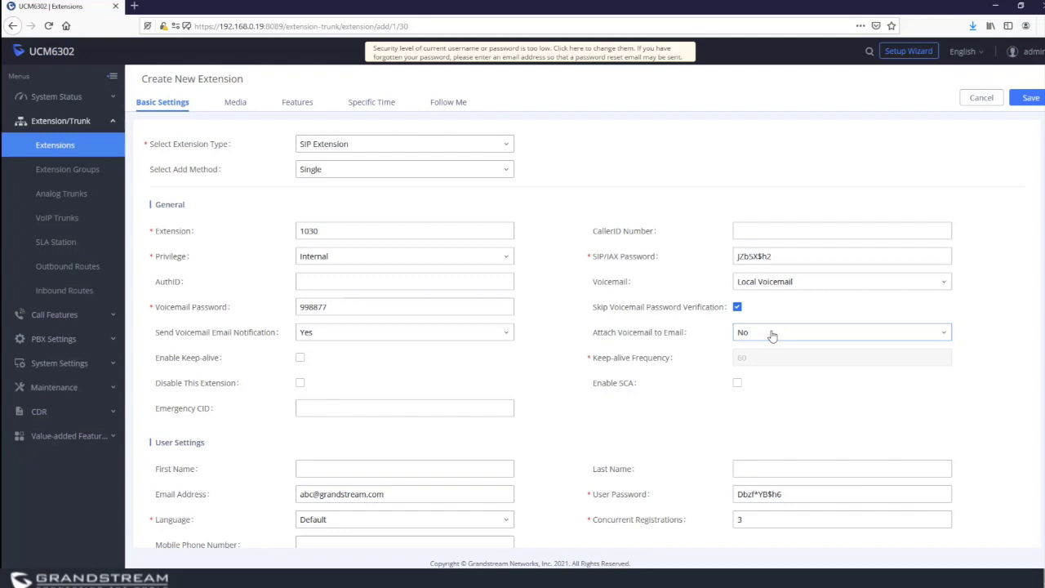
click(772, 335)
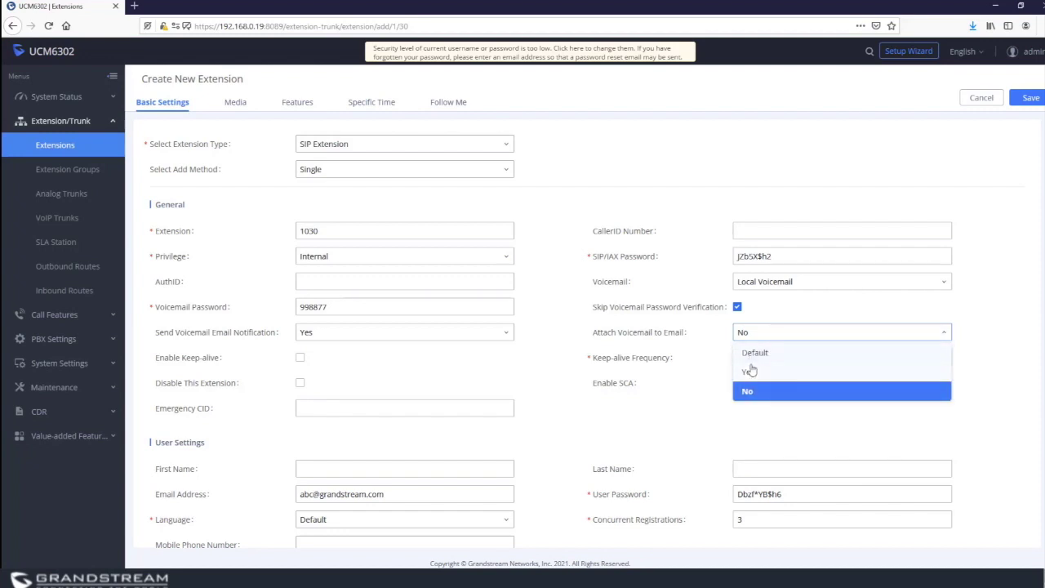
click(748, 369)
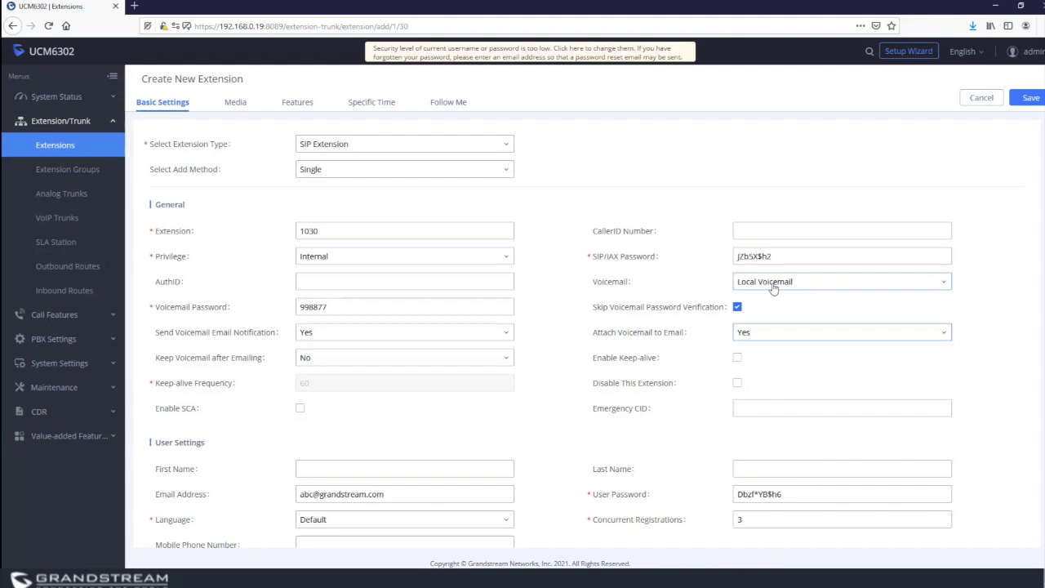
click(344, 308)
Step: Check the e-mail address, then save extension 1030 and apply the changes
click(389, 494)
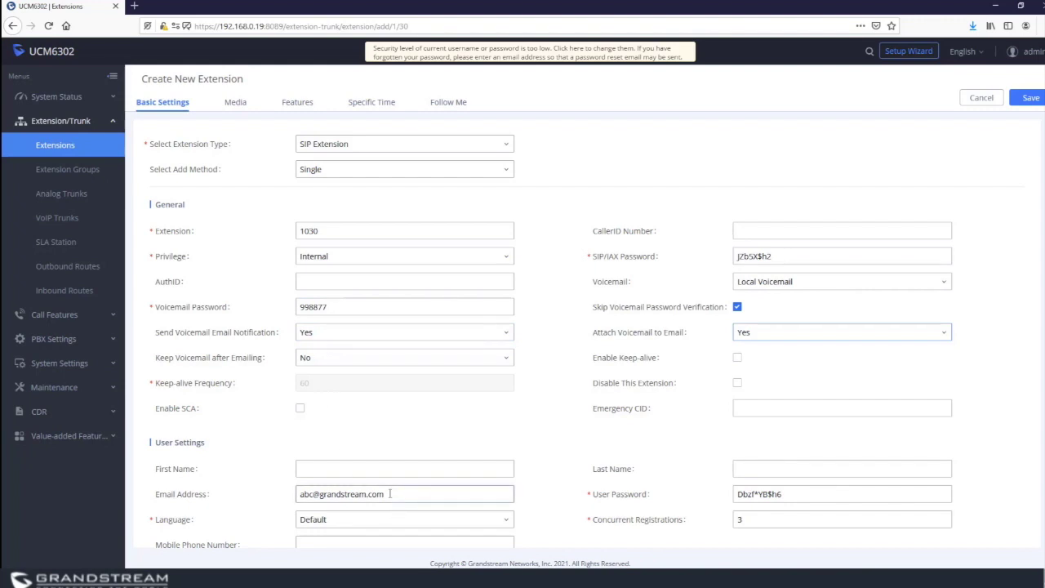
drag(389, 493, 276, 478)
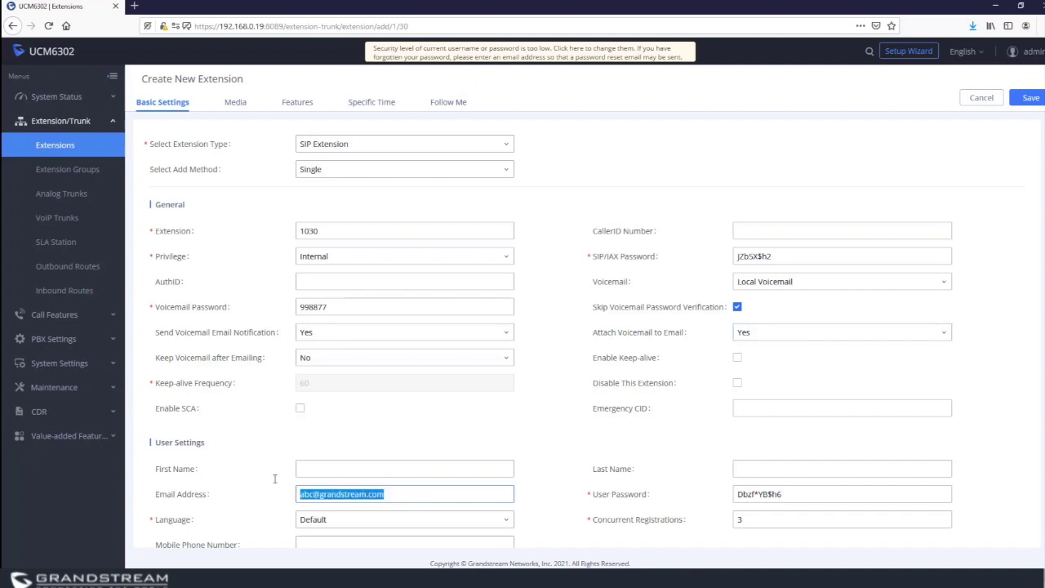
click(435, 490)
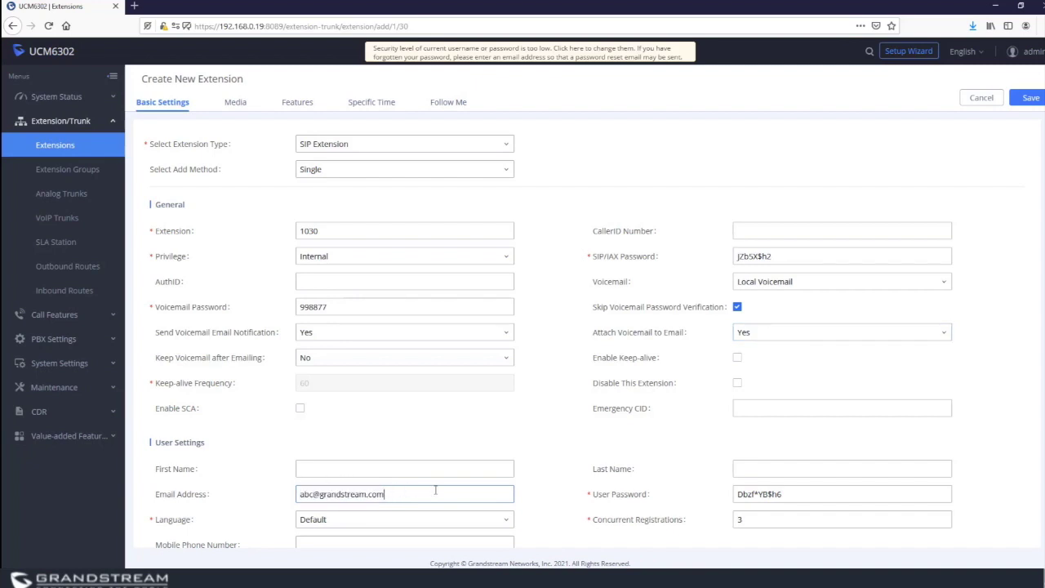
click(1030, 98)
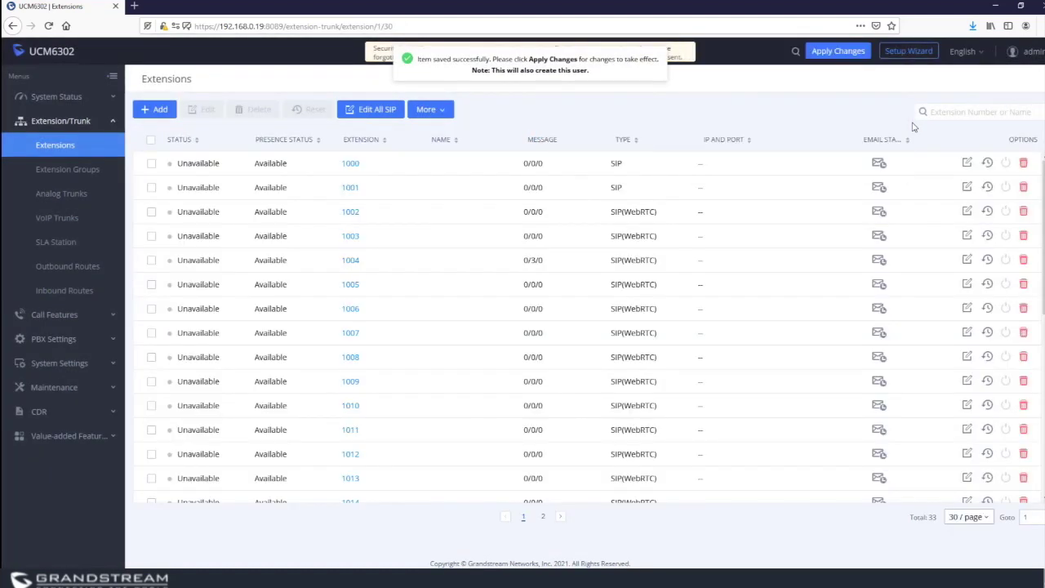
click(839, 51)
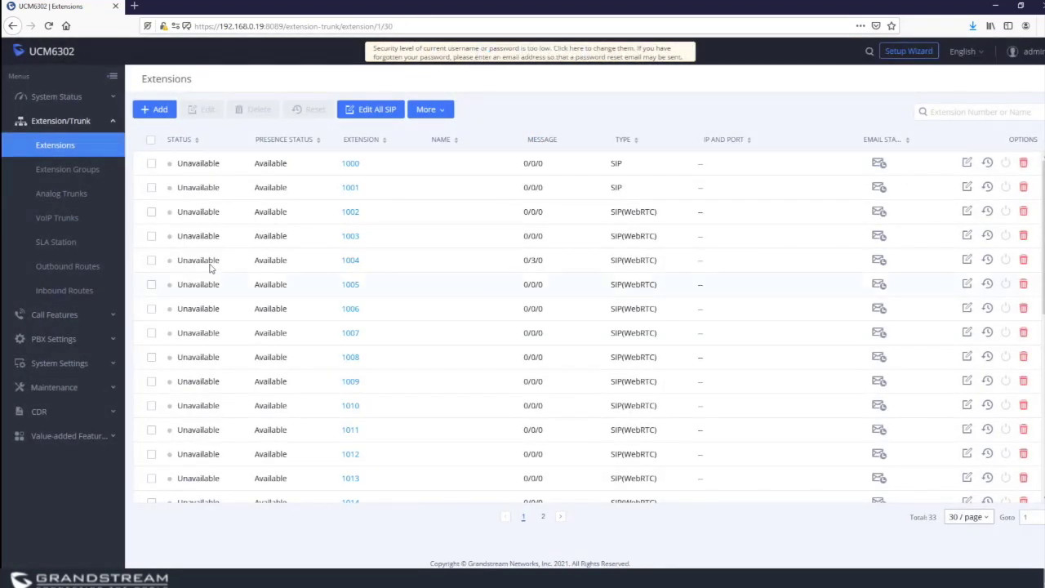
Step: Open Call Features > Voicemail and then the Voicemail Email Settings page
click(55, 315)
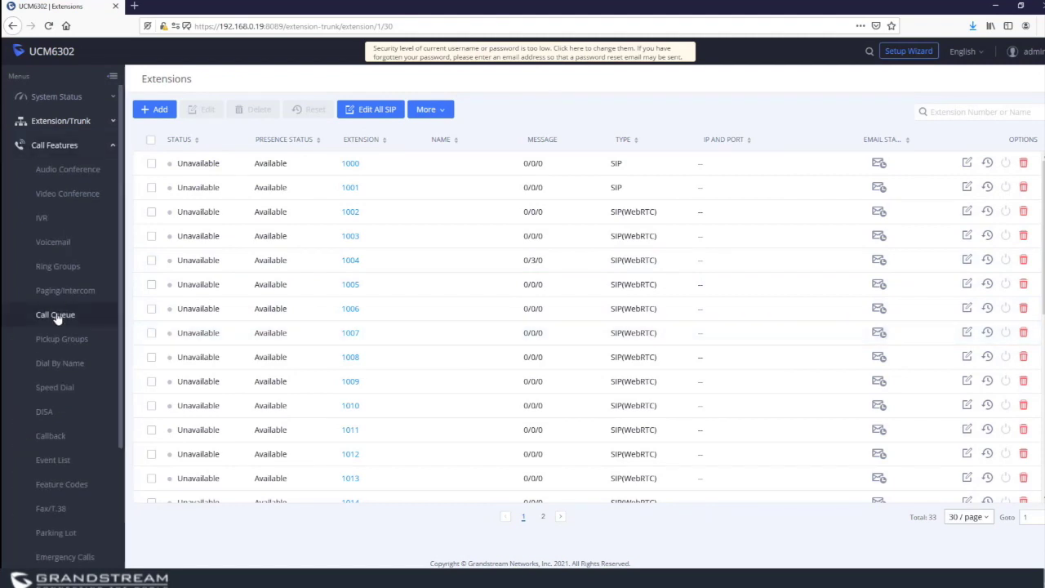
click(57, 242)
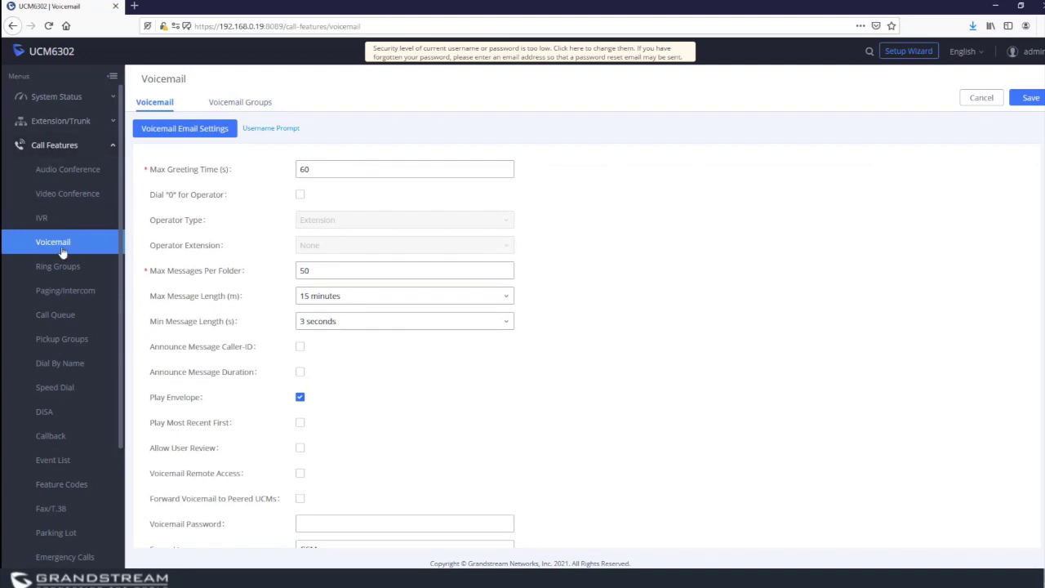
click(179, 139)
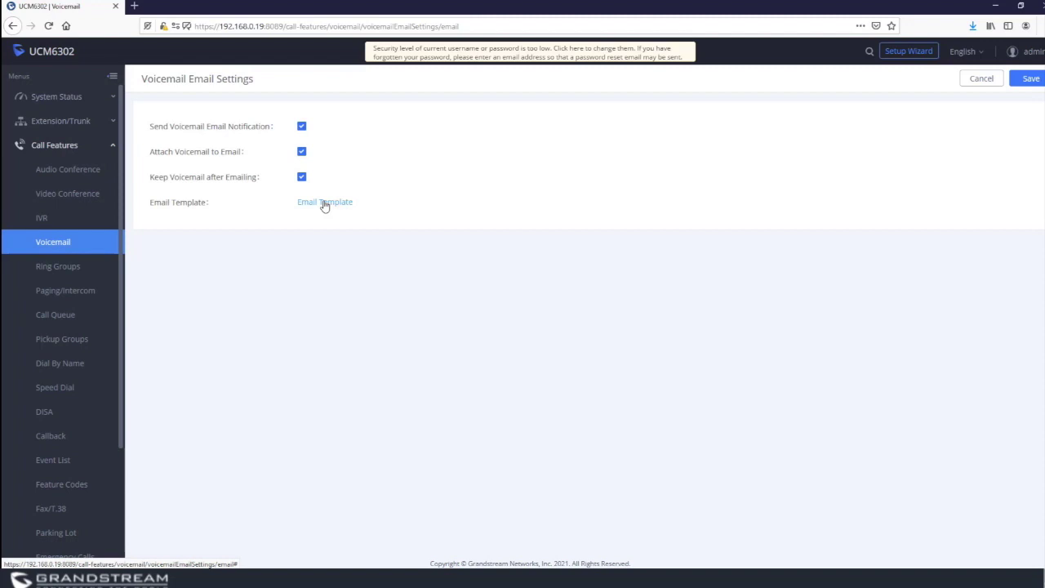
Step: Decline opening the Email Template page and return to the Voicemail settings page
click(324, 205)
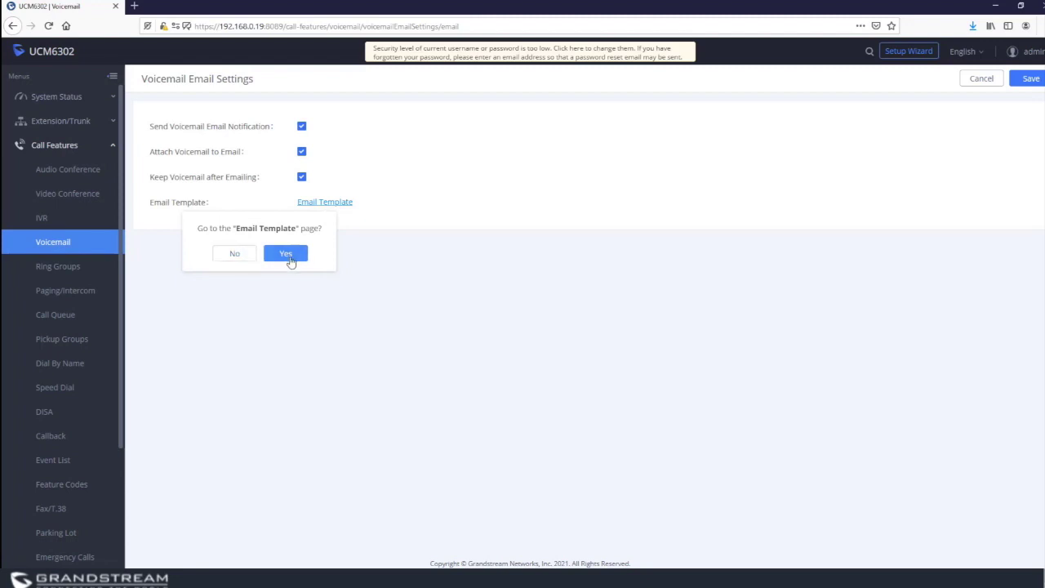
click(239, 258)
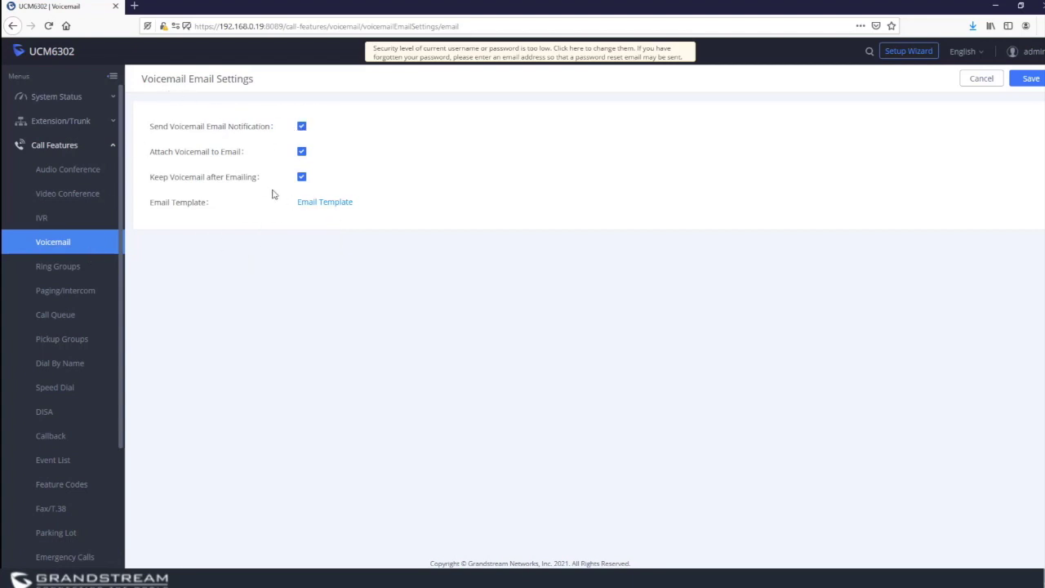
click(65, 243)
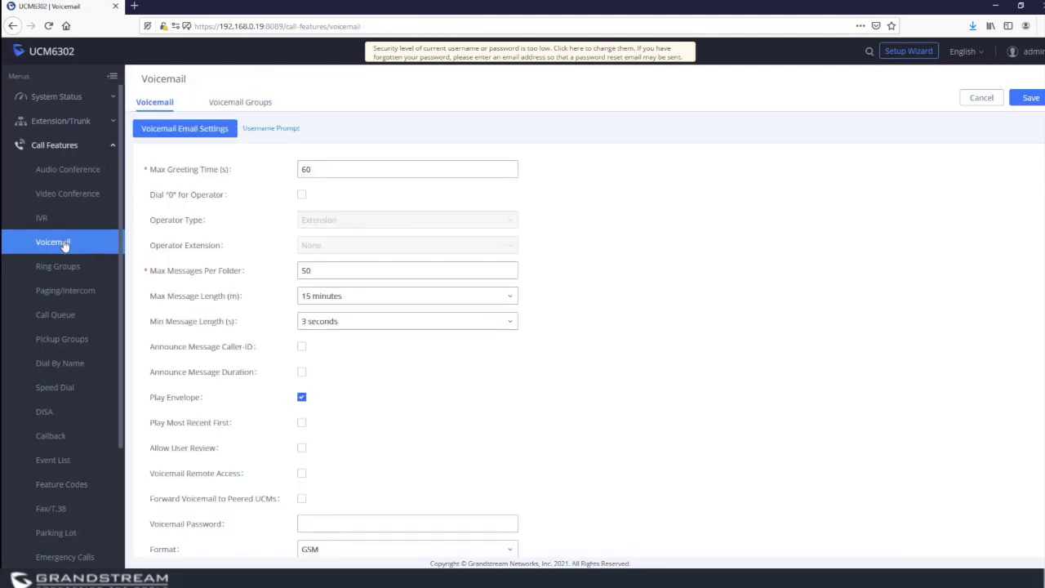
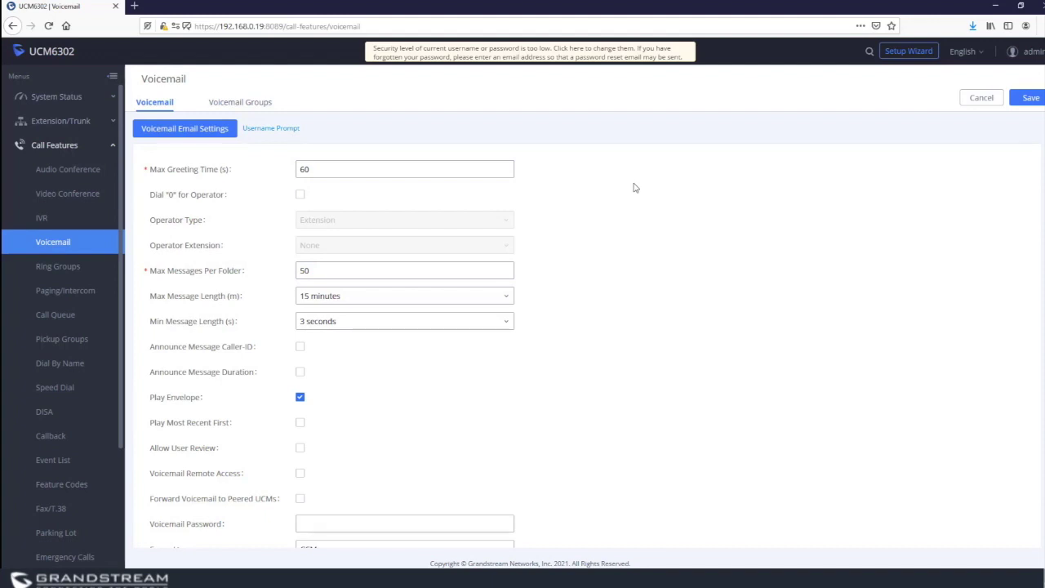
Step: Select the current Max Greeting Time value of 60 so it can be overwritten
scroll(616, 302, down, 1)
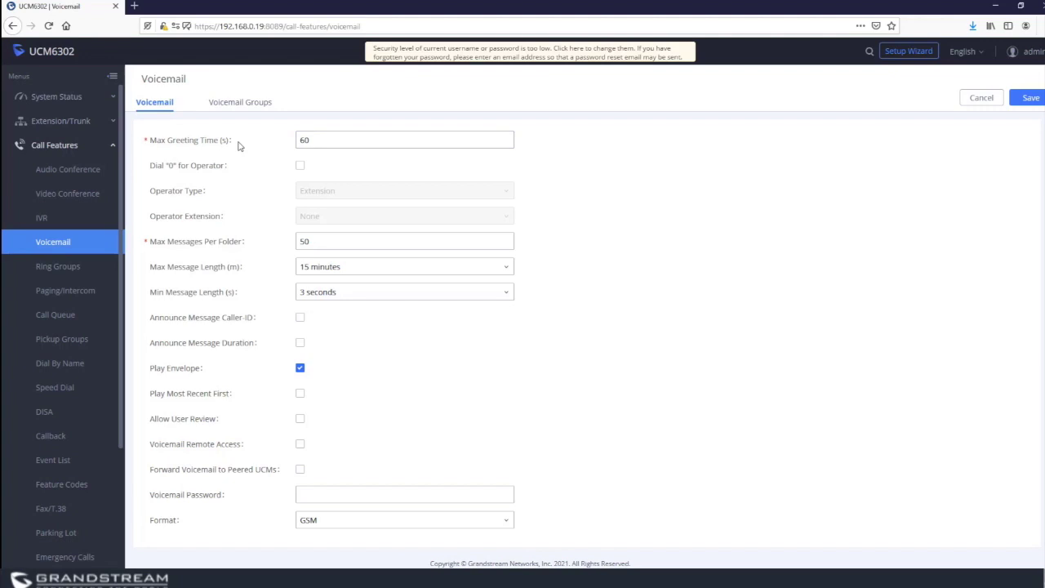
click(374, 143)
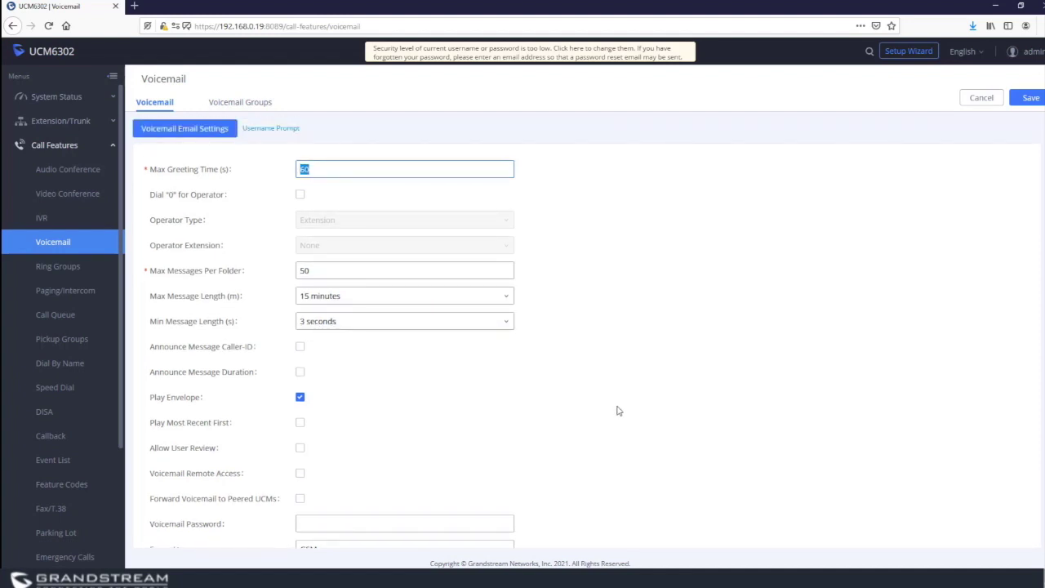
Step: Enter 120 as the Max Greeting Time and enable the Dial "0" for Operator option
text(120)
scroll(663, 333, down, 1)
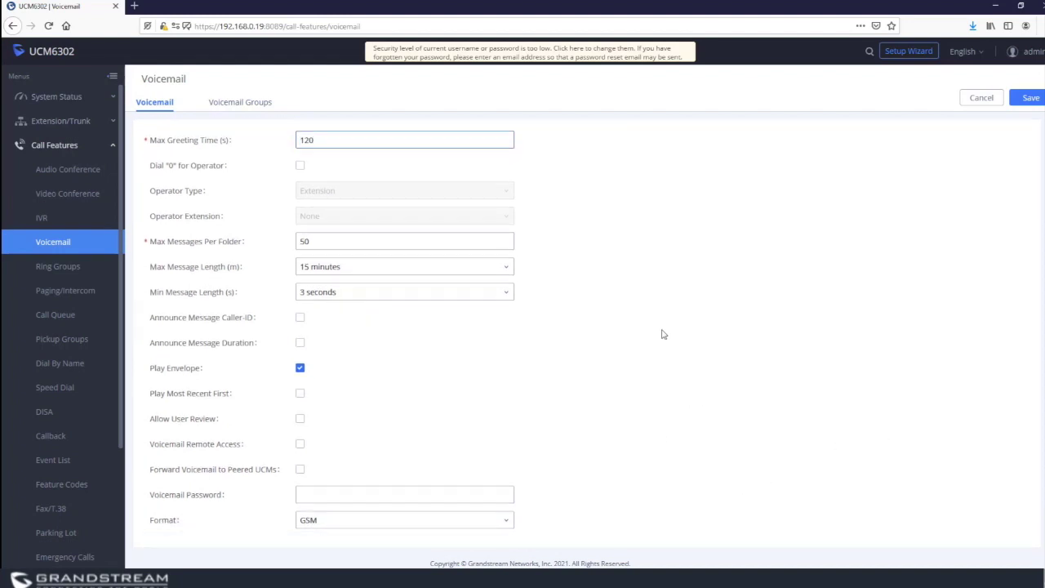
click(299, 165)
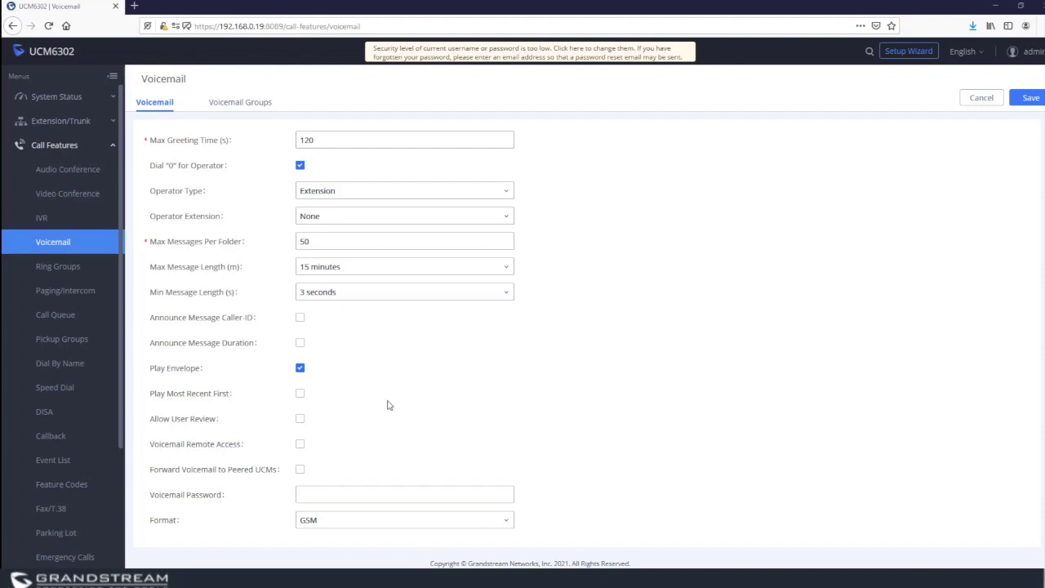
Step: Set Operator Type to Extension and choose 1000 as the Operator Extension
click(345, 192)
click(343, 230)
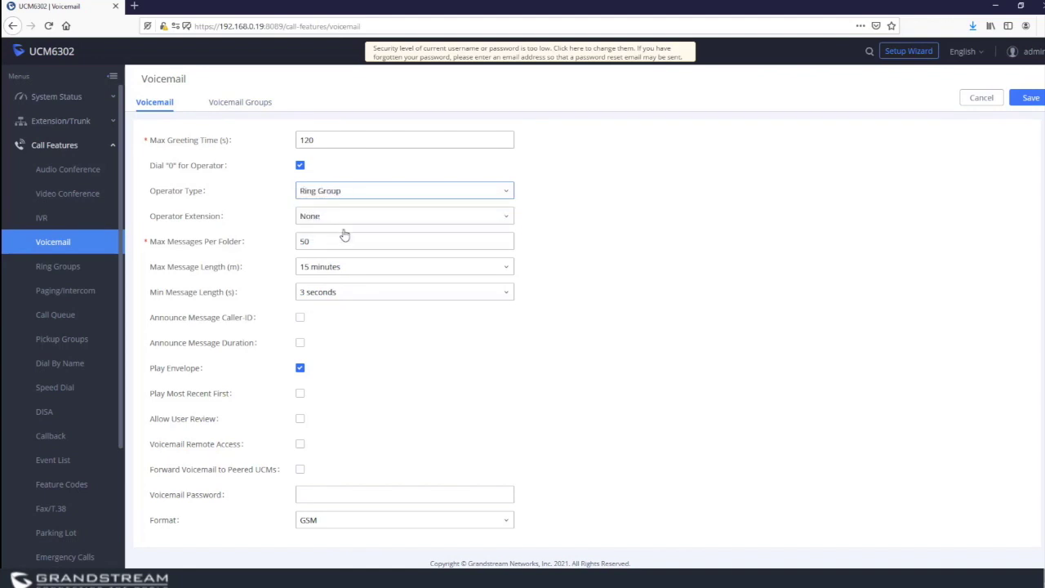
click(355, 193)
click(335, 212)
click(334, 215)
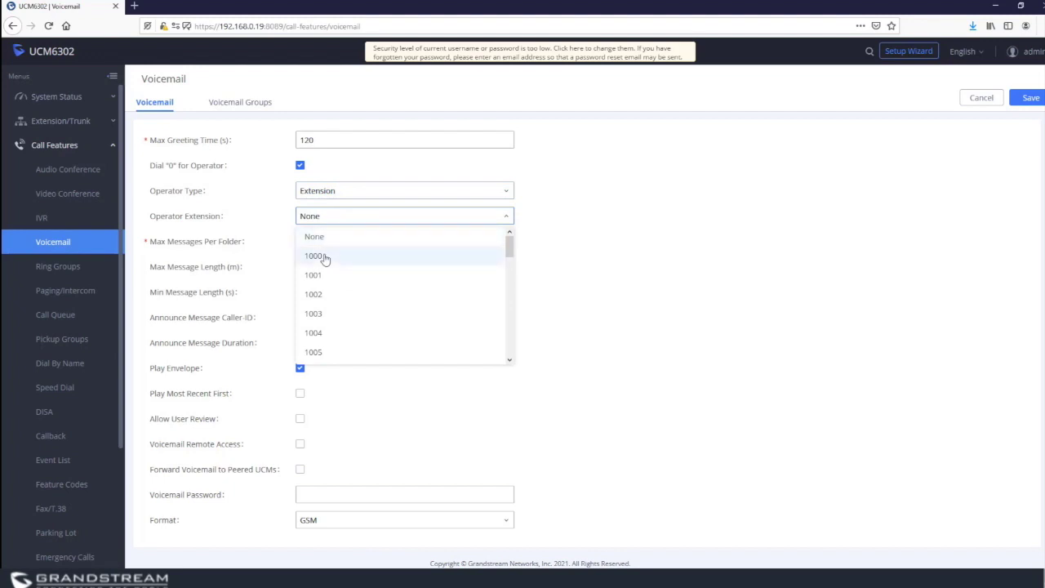
click(325, 257)
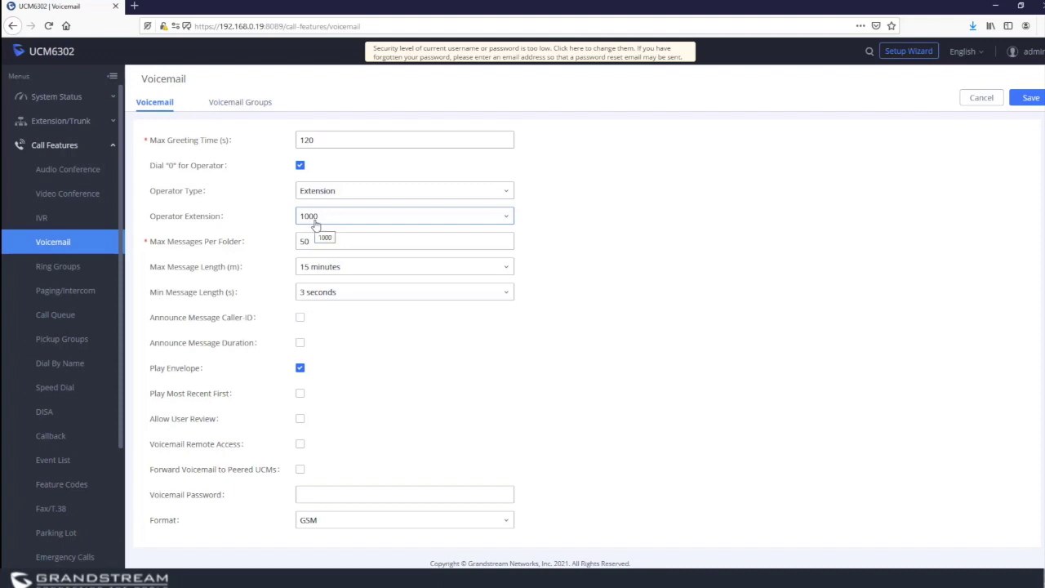
mouse_move(188, 247)
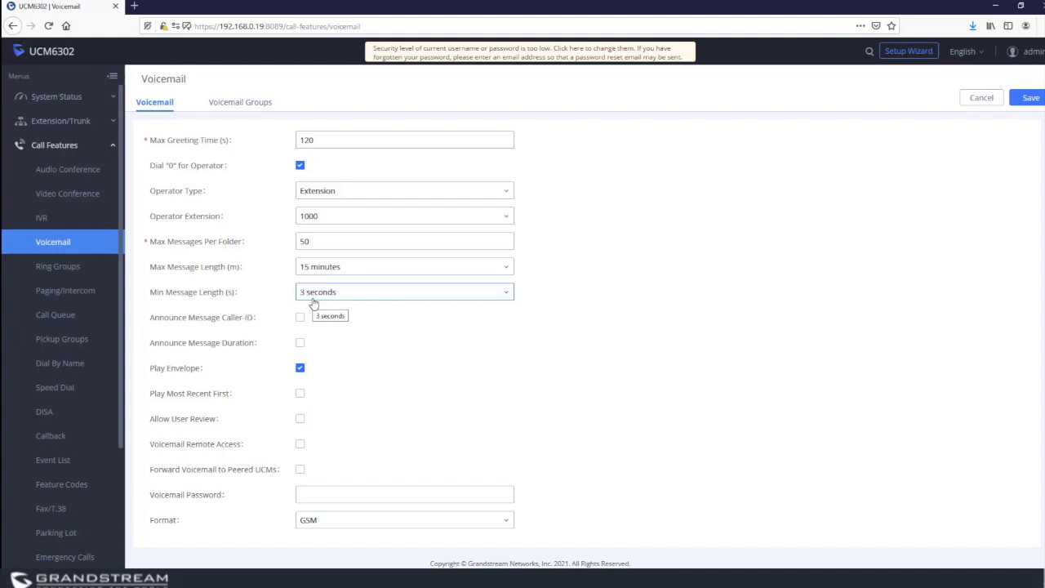
click(355, 272)
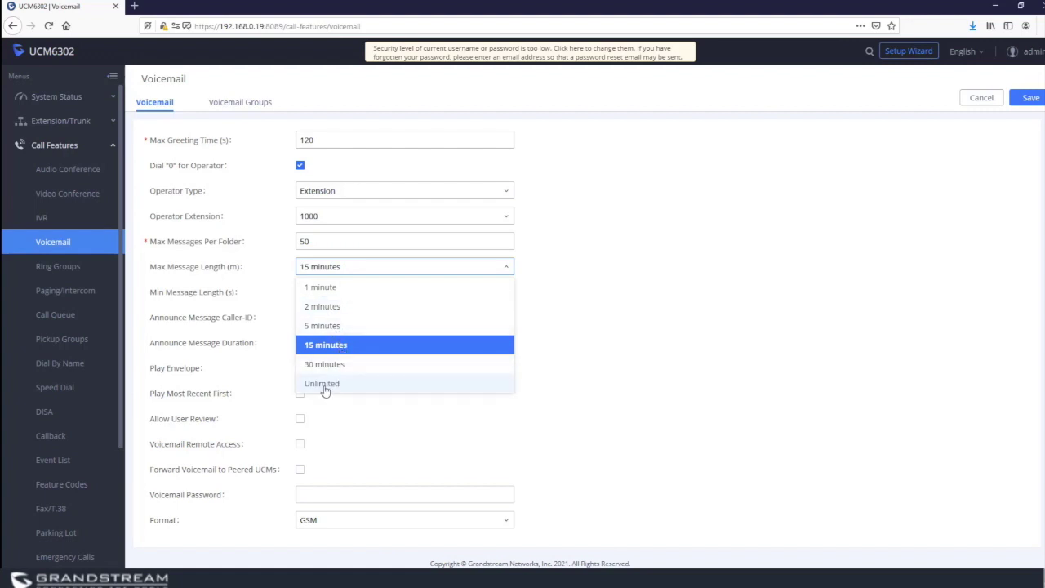
click(625, 326)
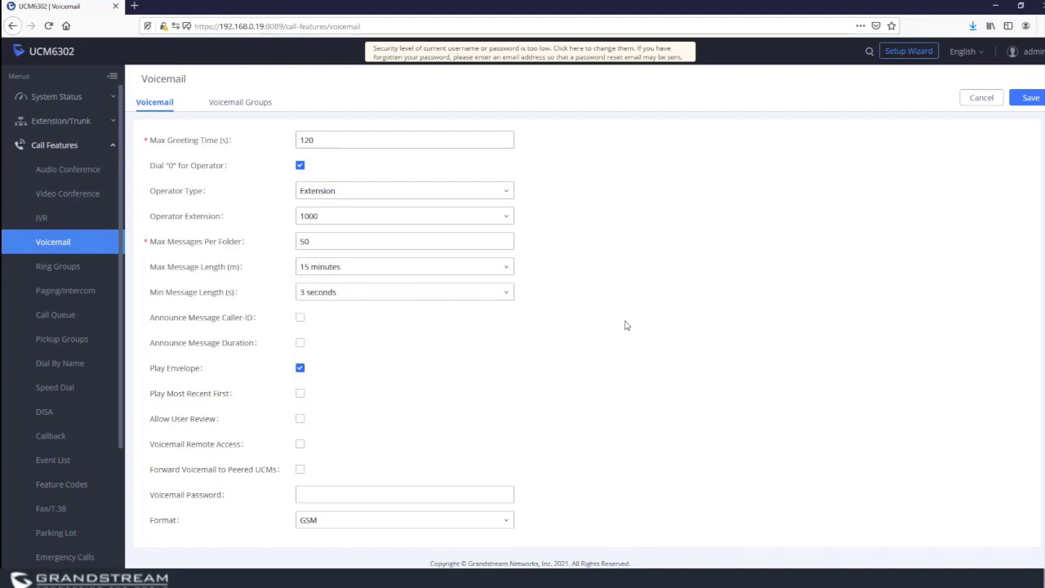
click(351, 291)
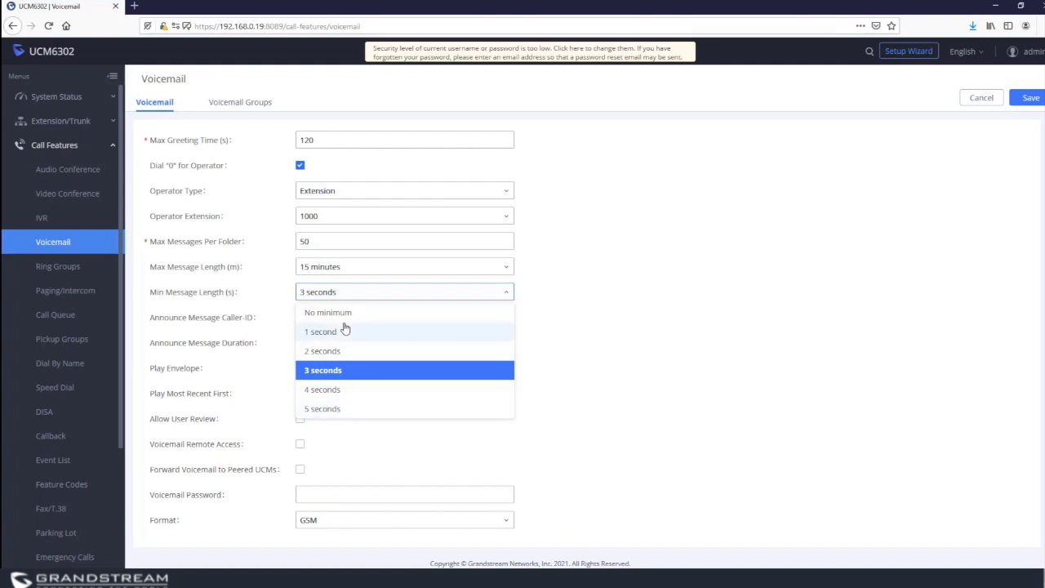
click(578, 310)
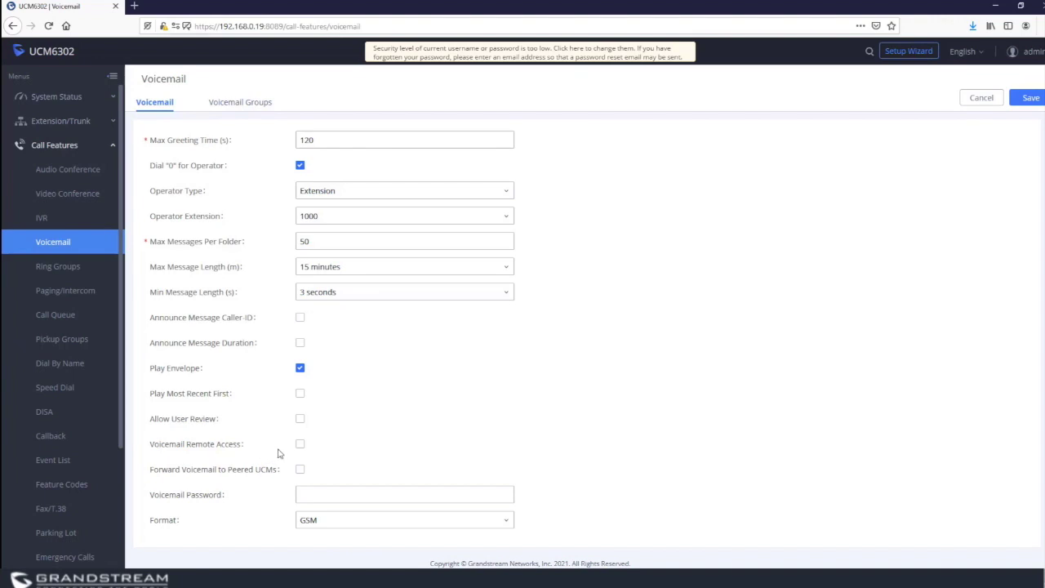
click(300, 445)
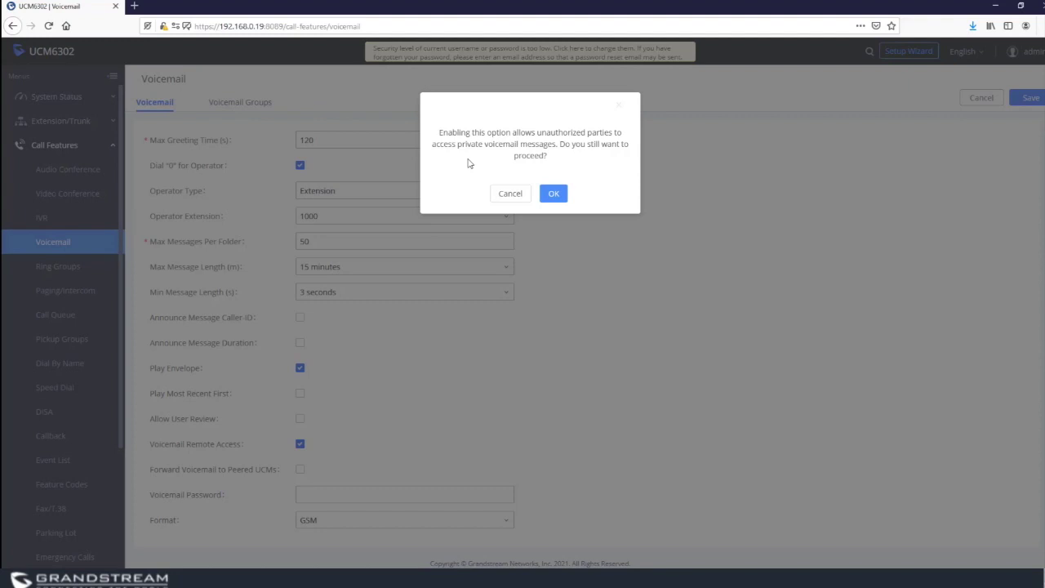
click(514, 194)
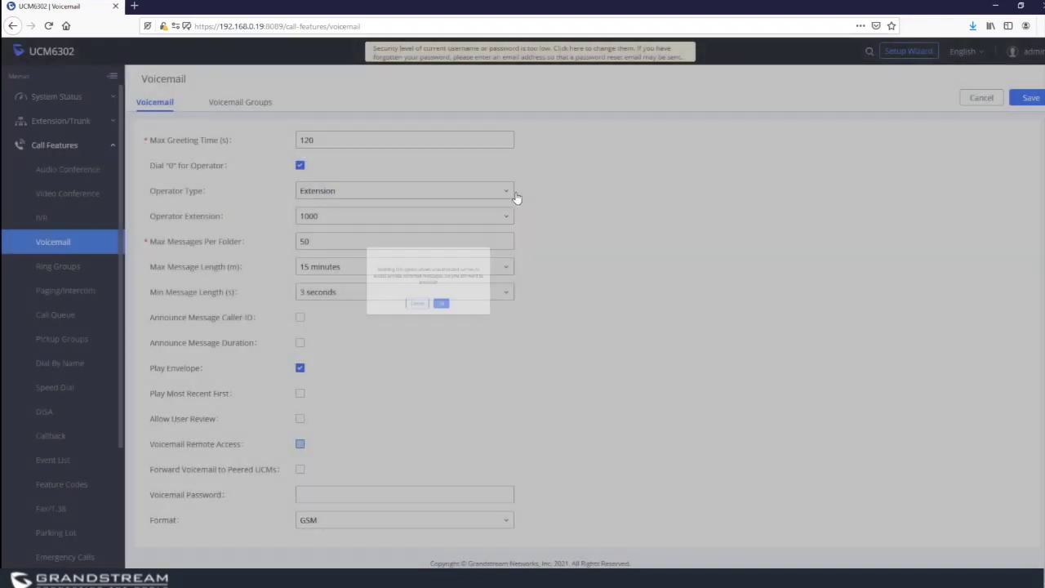
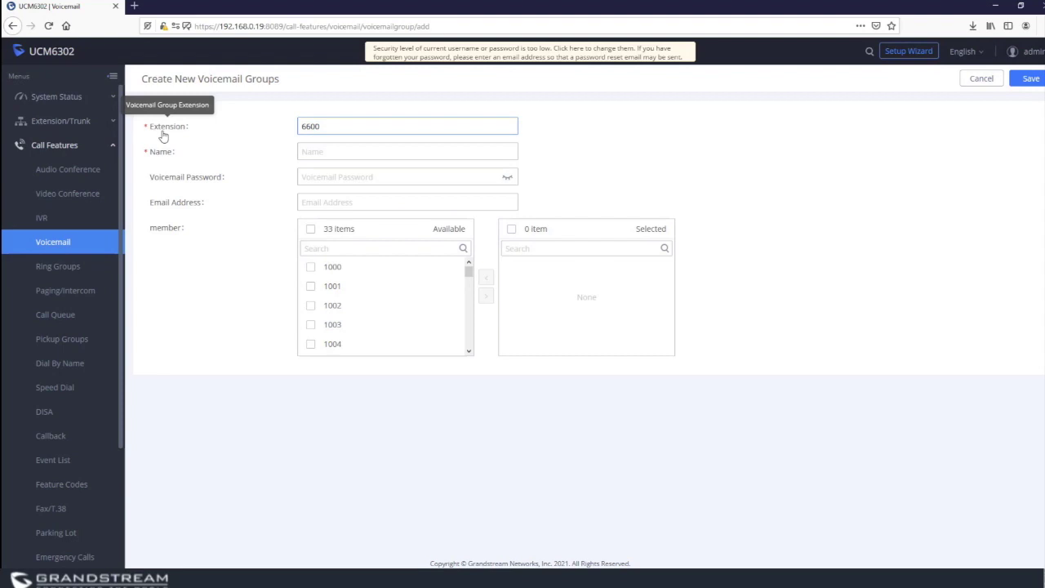
Step: Name voicemail group 6600 'MainVoicemail' and enter its voicemail password and contact e-mail address
click(322, 151)
double_click(317, 126)
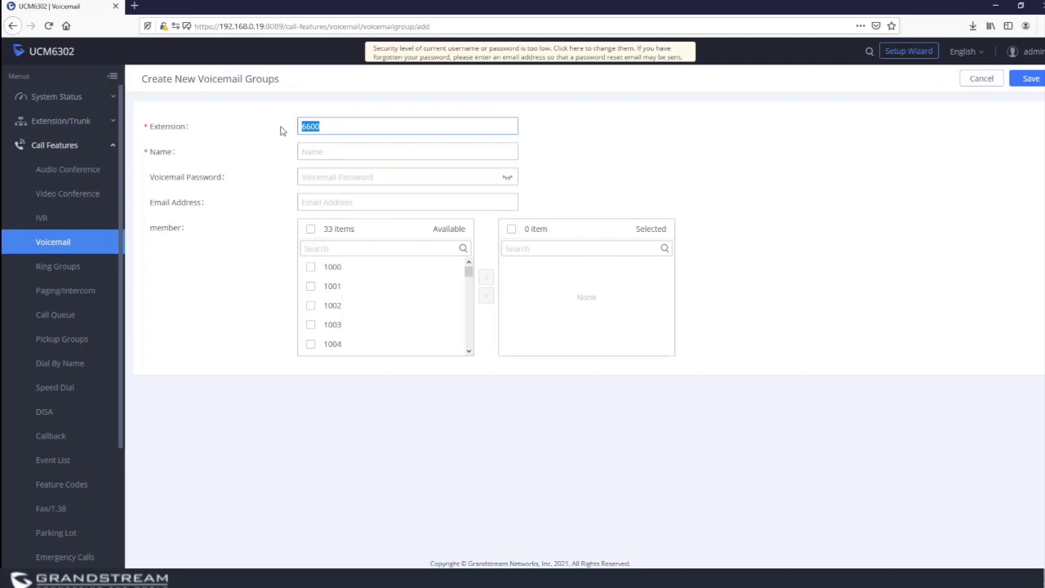
scroll(80, 401, down, 3)
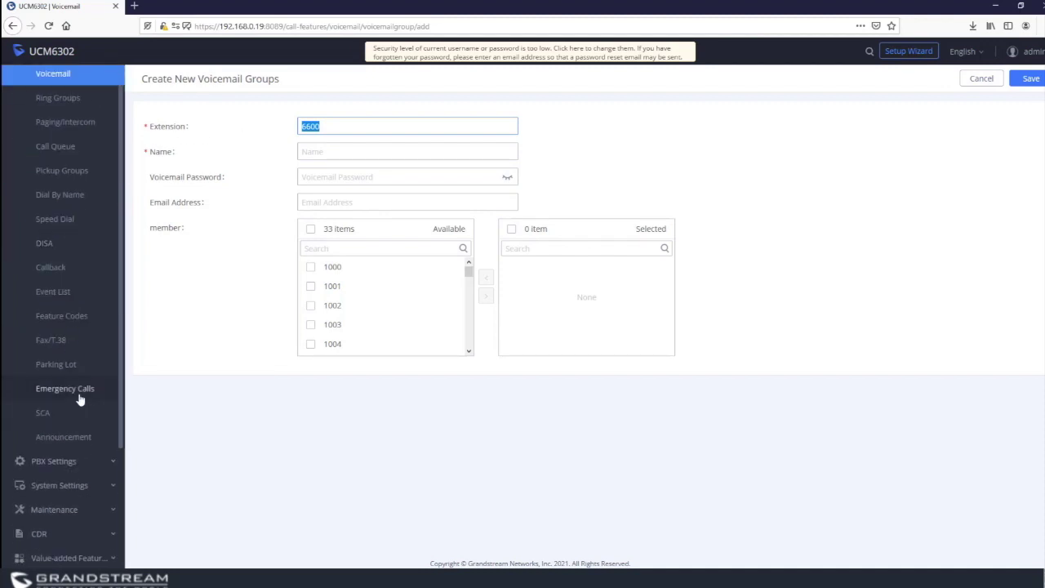
click(88, 461)
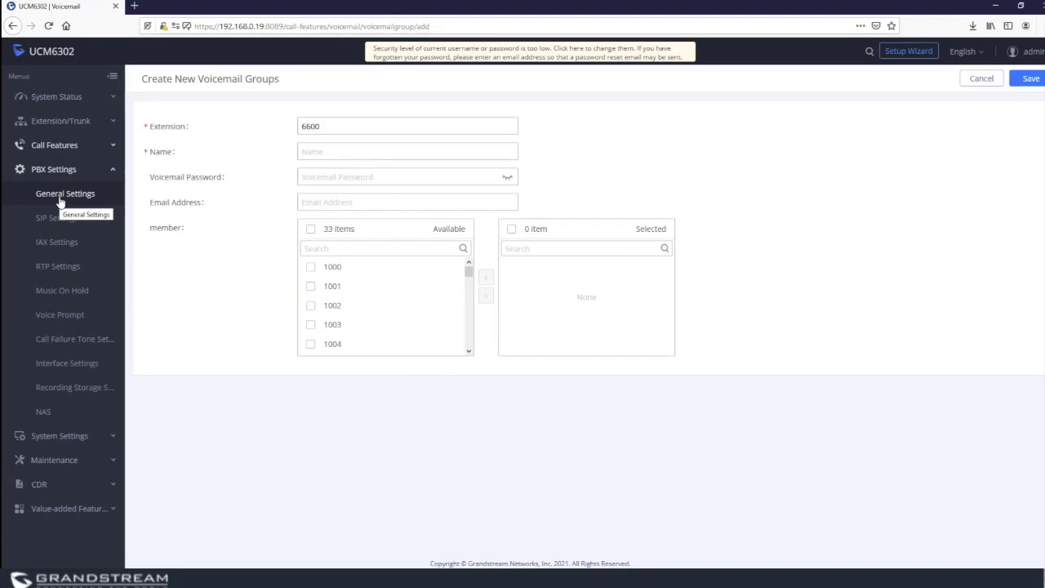
click(352, 148)
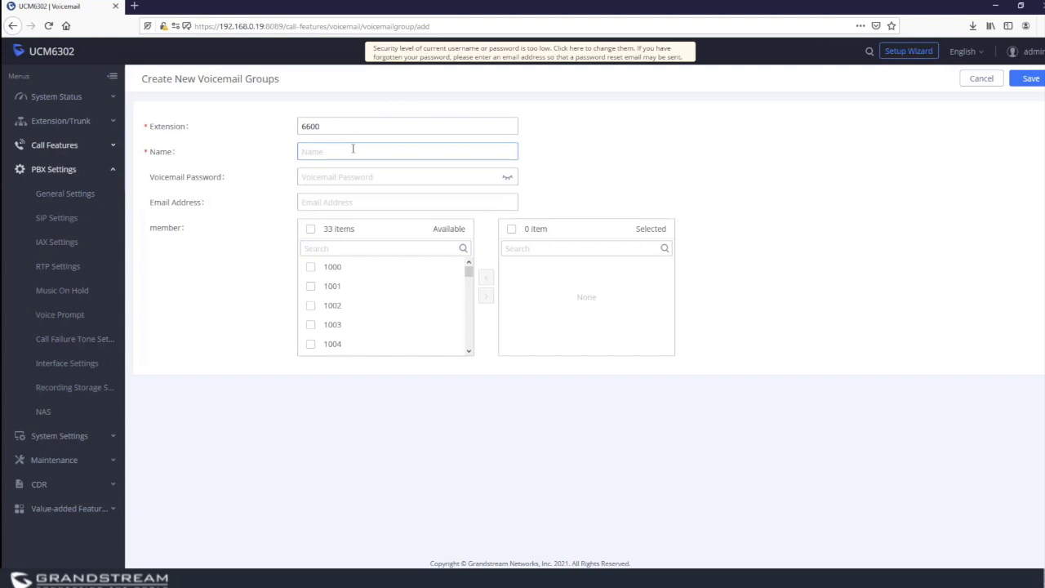
text(MainVoicemail)
click(344, 177)
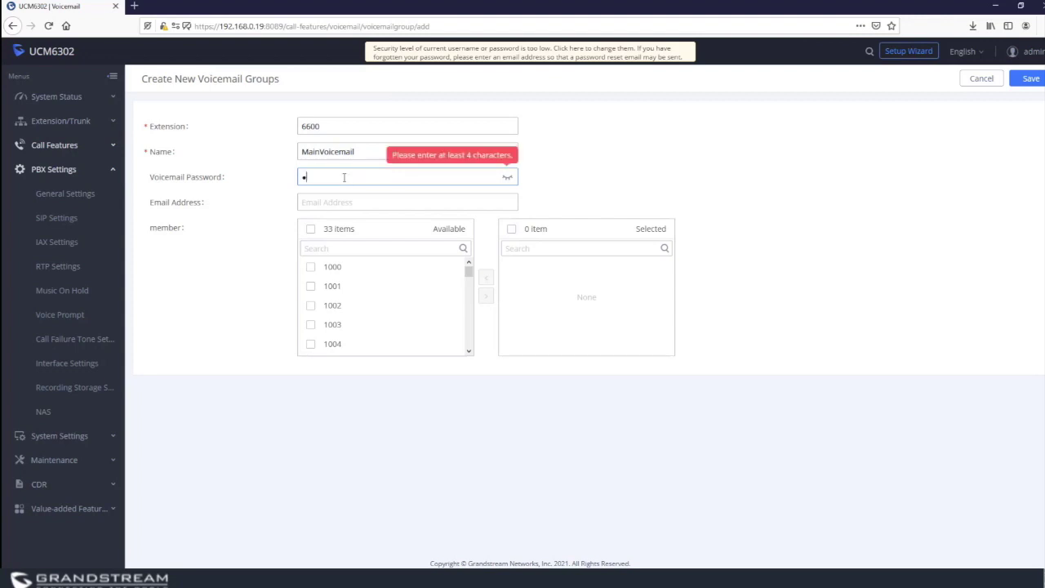
click(338, 201)
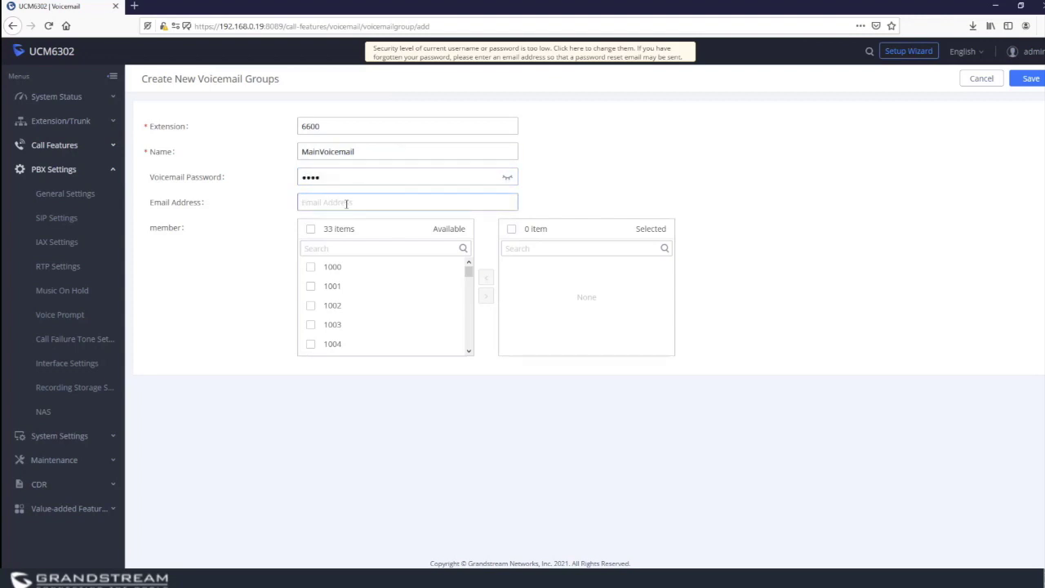
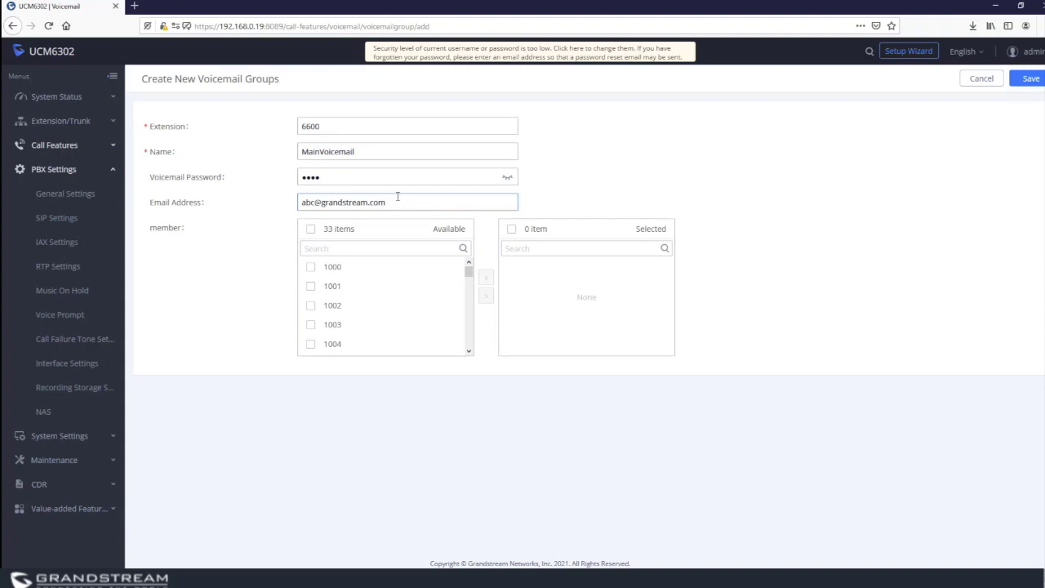
Step: Add extensions 1000, 1001, 1002, 1003 and 1004 as group members and save the group
click(310, 266)
click(310, 285)
click(311, 306)
click(311, 324)
click(311, 344)
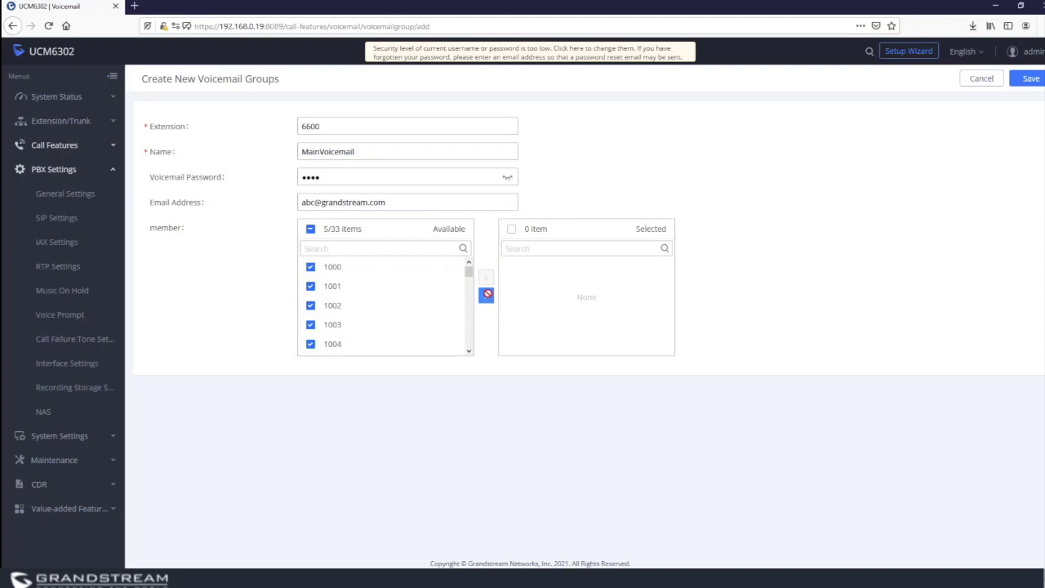
click(486, 295)
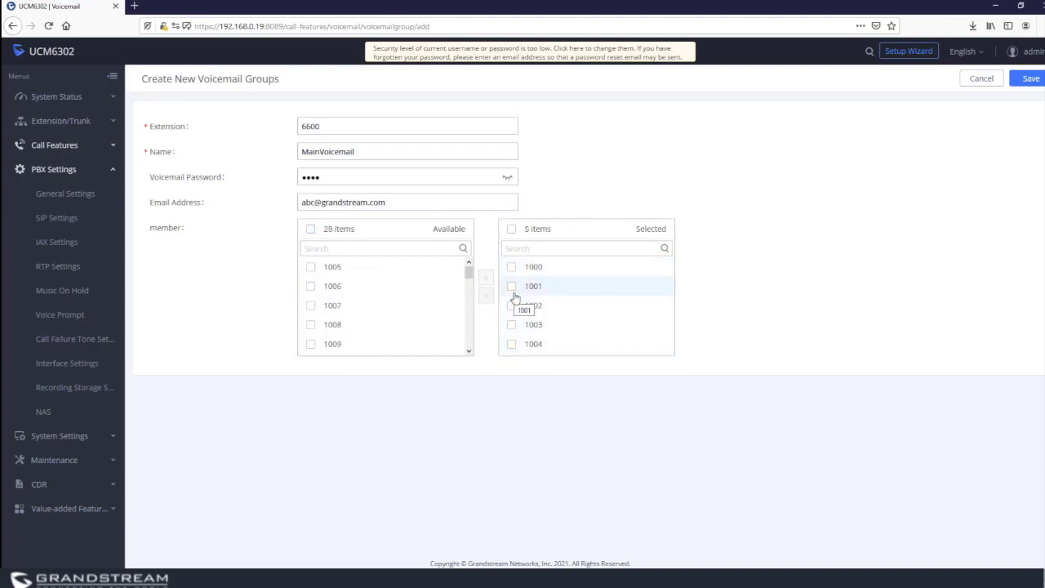
click(1032, 79)
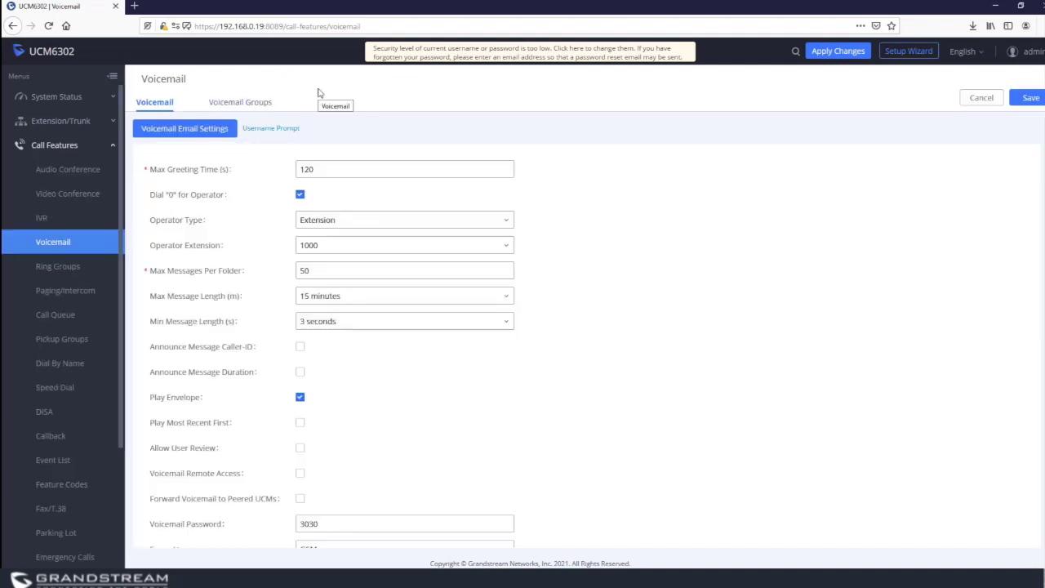
Step: Go from Voicemail to the Username Prompt list under PBX Settings > Voice Prompt
click(283, 130)
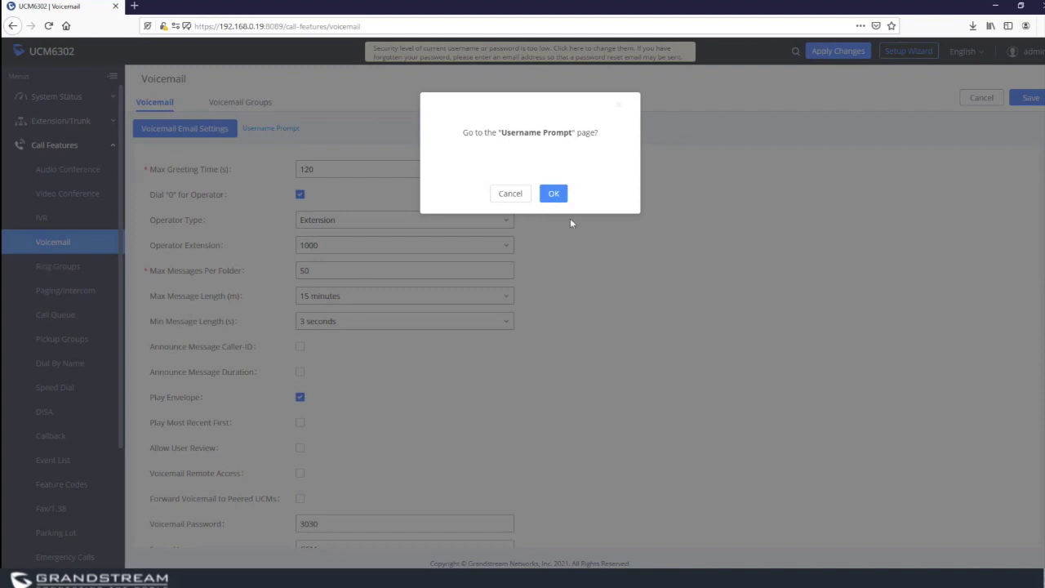
click(560, 196)
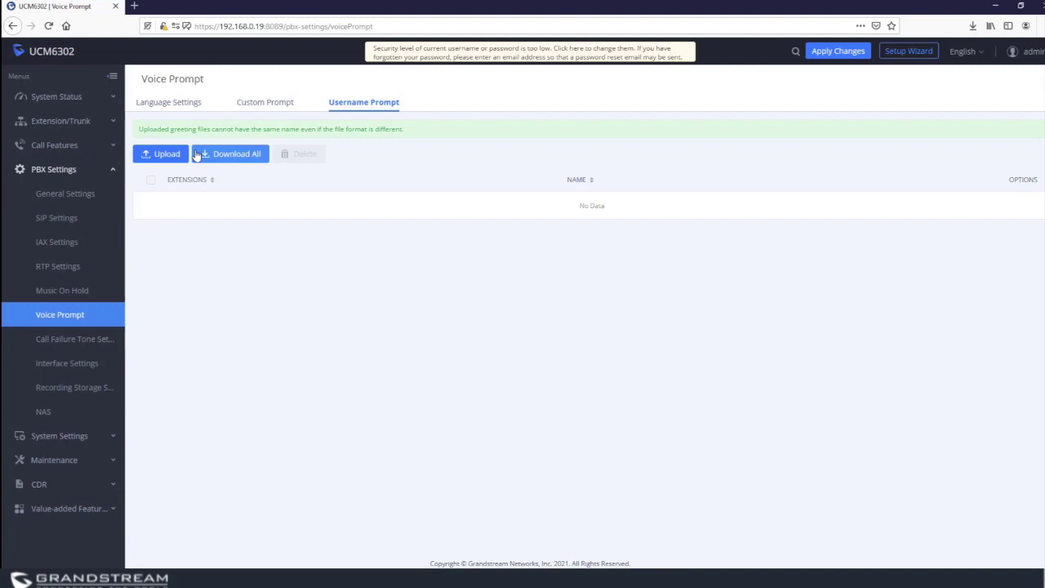
Step: Upload 1022.wav from the Downloads folder as extension 1022's username prompt
click(163, 155)
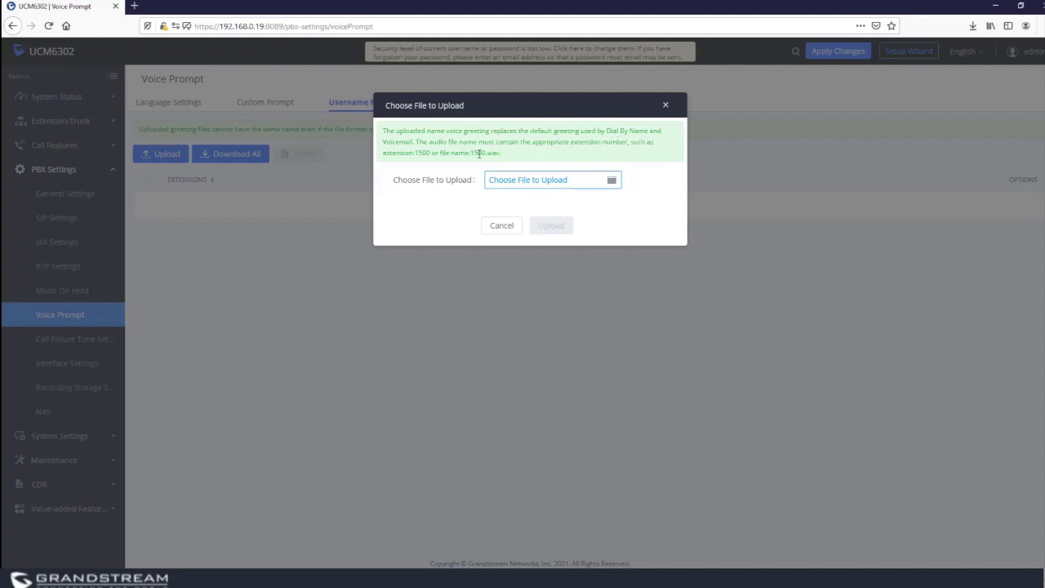
click(555, 182)
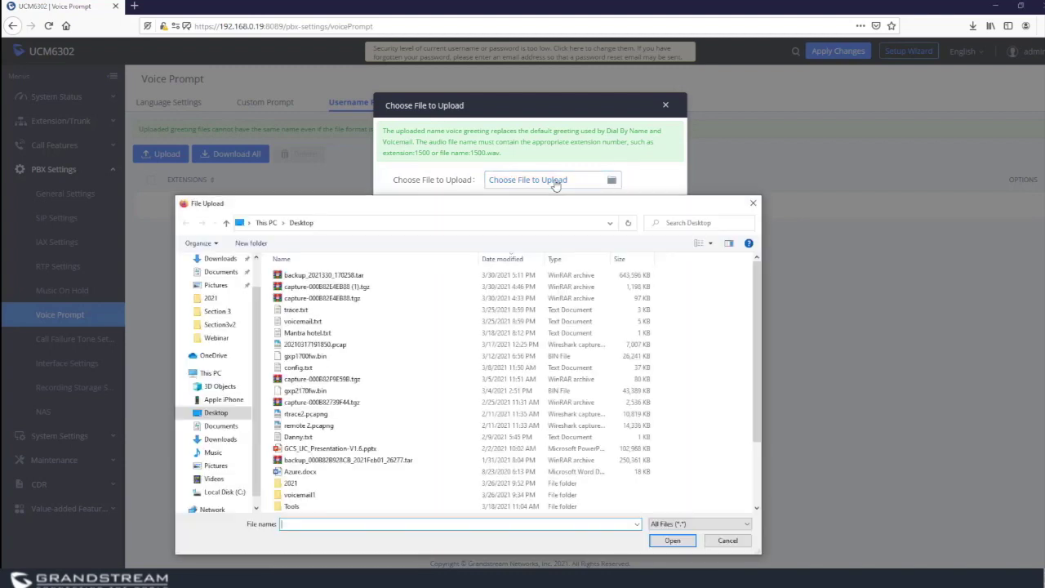
click(218, 274)
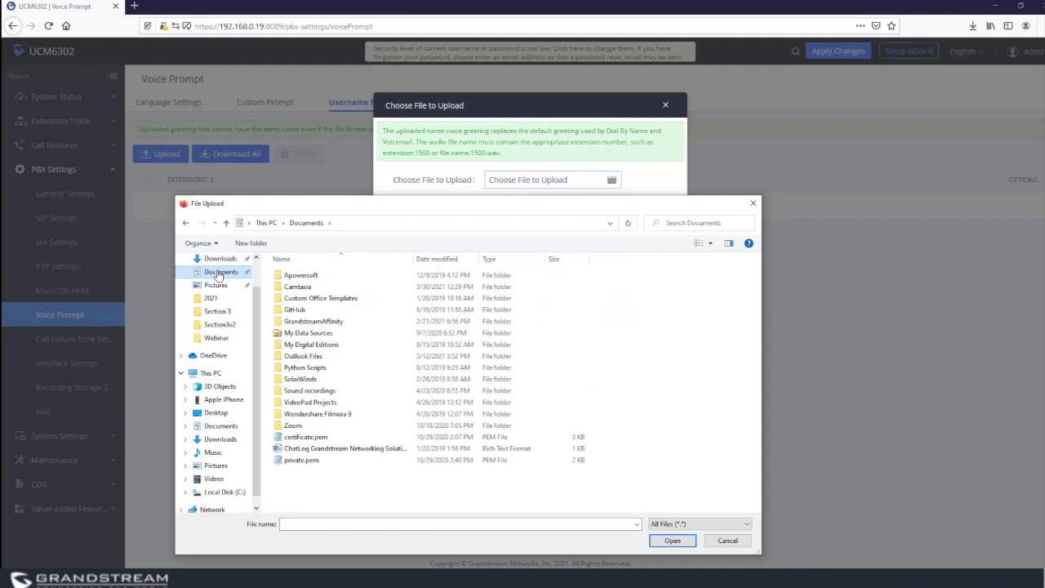
click(219, 261)
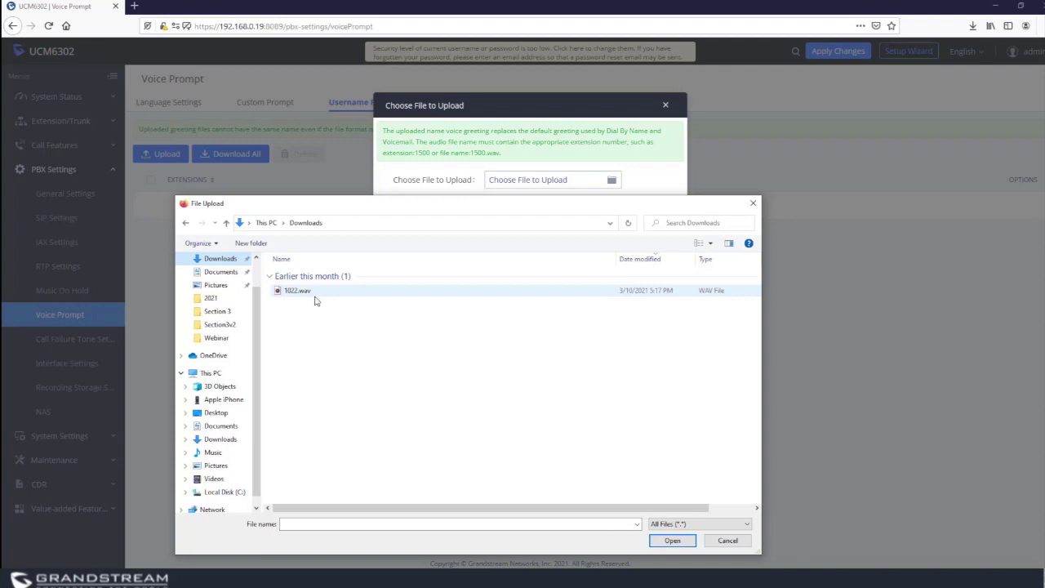
click(315, 293)
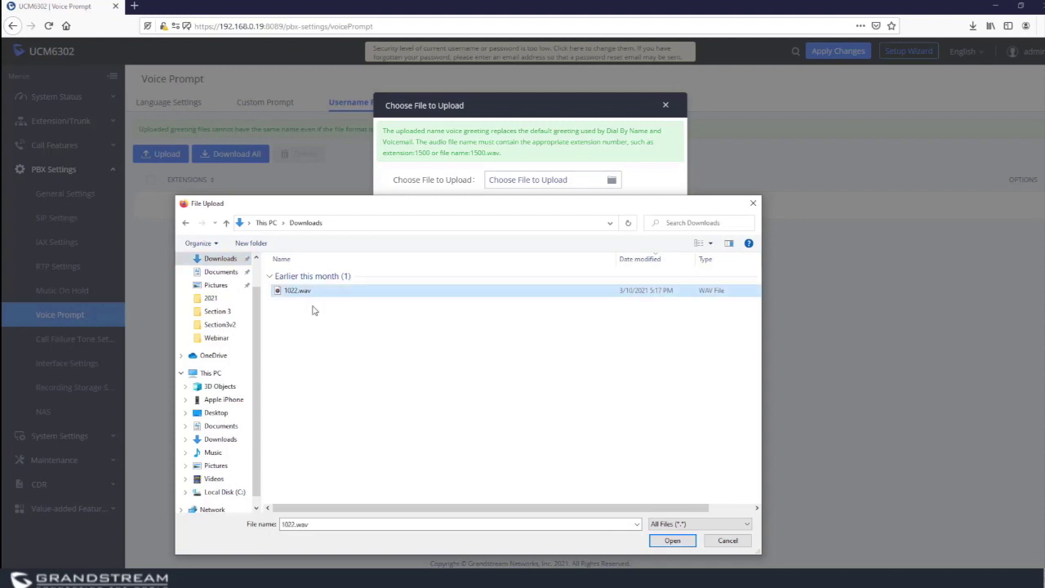
click(653, 535)
click(539, 229)
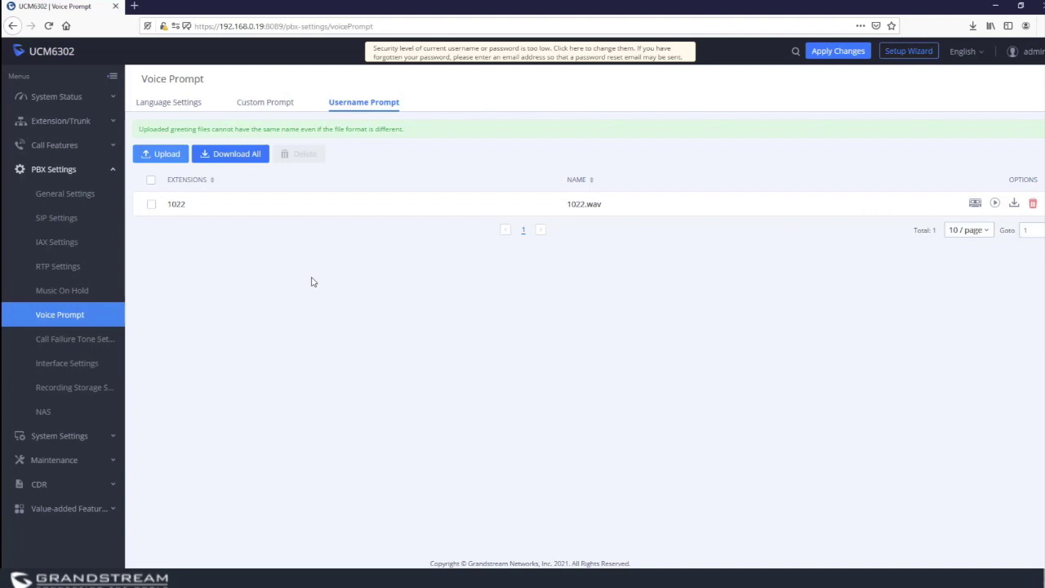
click(995, 204)
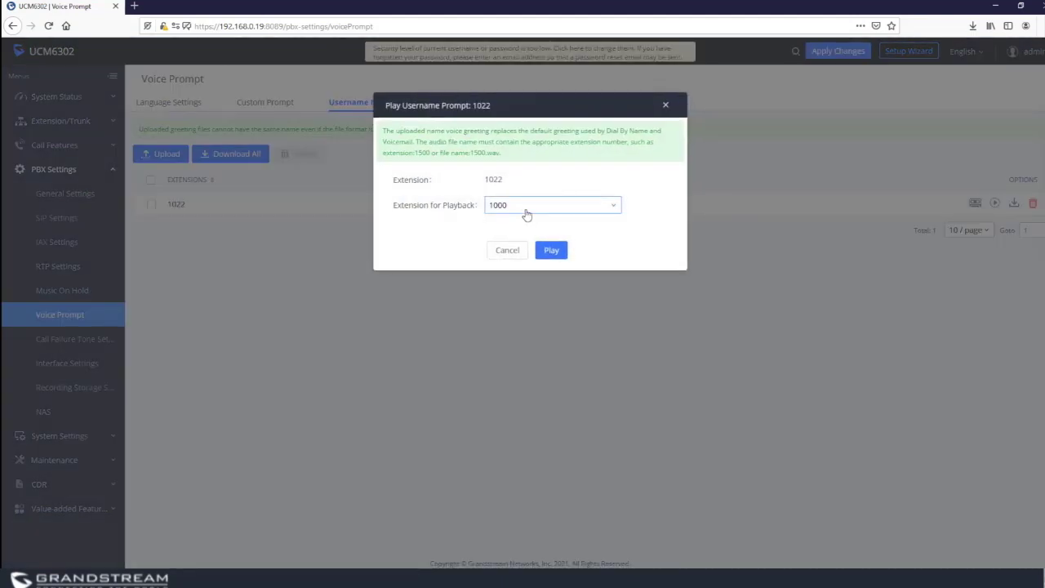
click(553, 251)
click(522, 208)
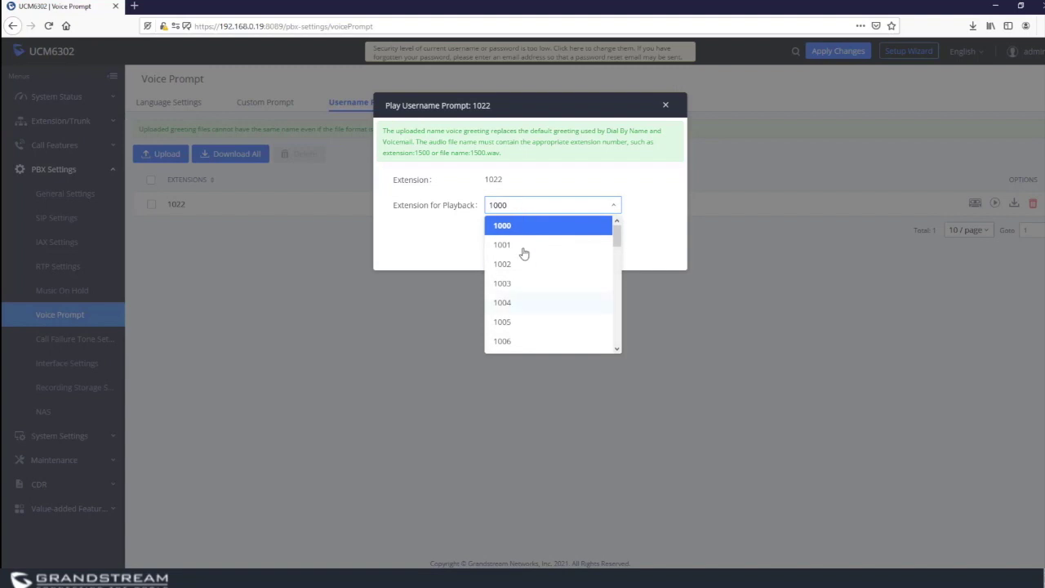
click(625, 177)
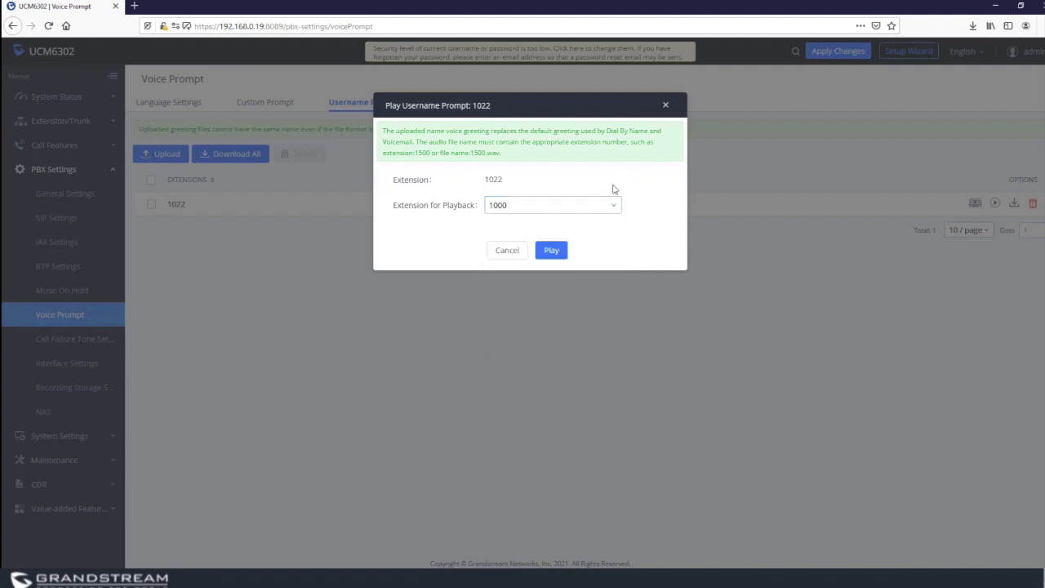
click(665, 105)
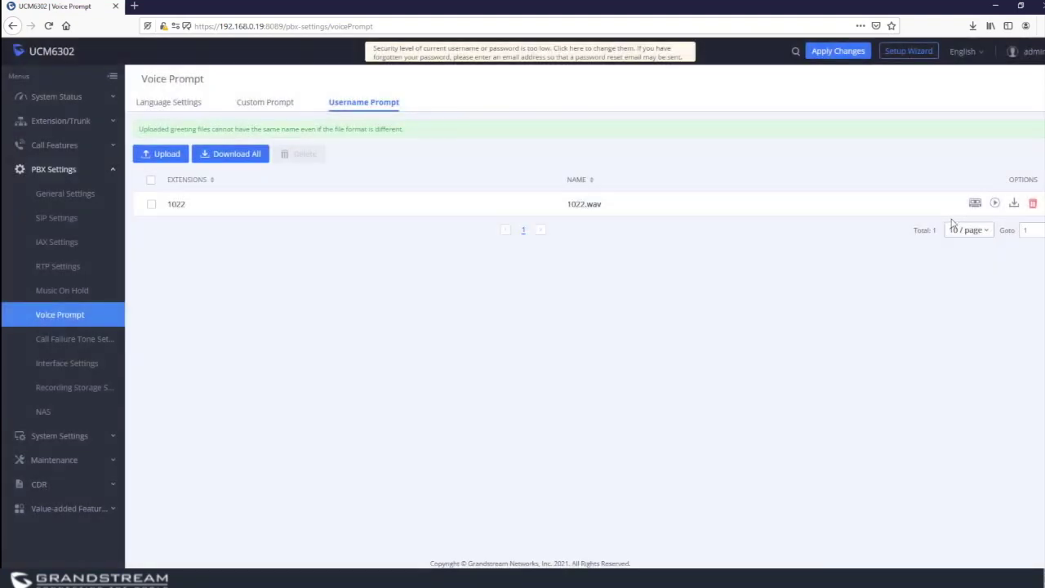
click(973, 204)
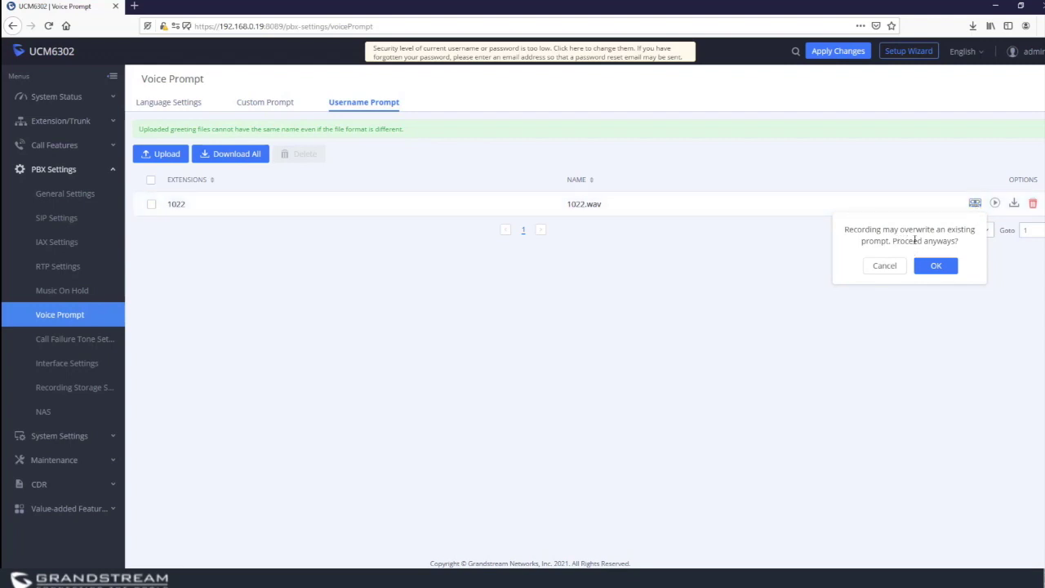
click(941, 266)
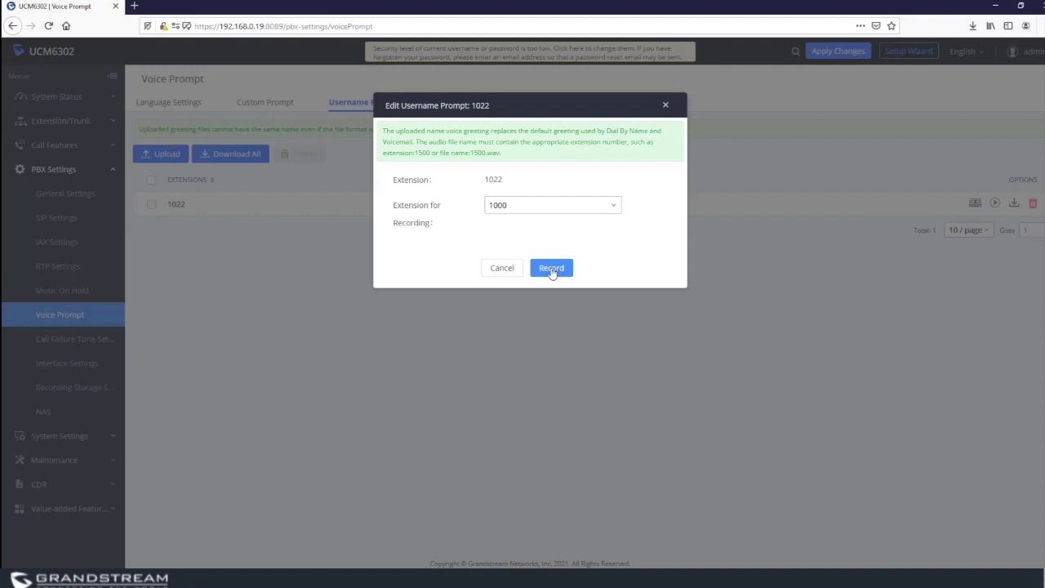
click(502, 268)
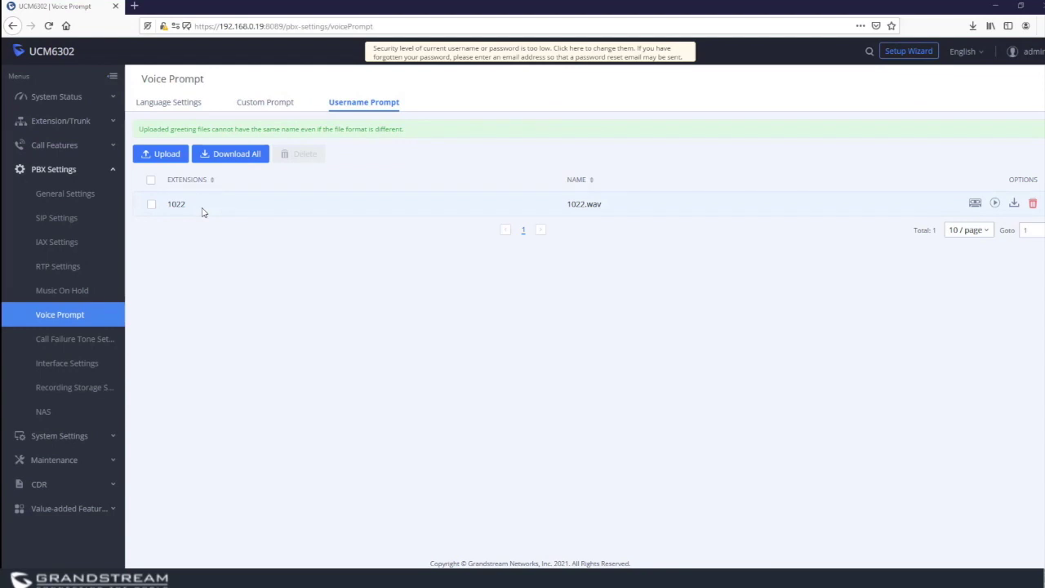
click(57, 148)
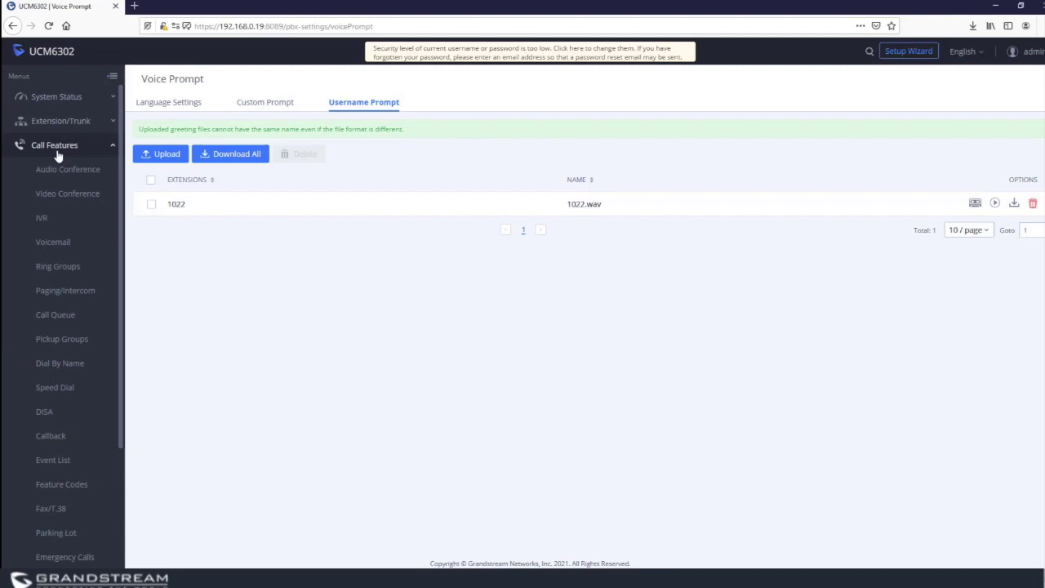
click(75, 486)
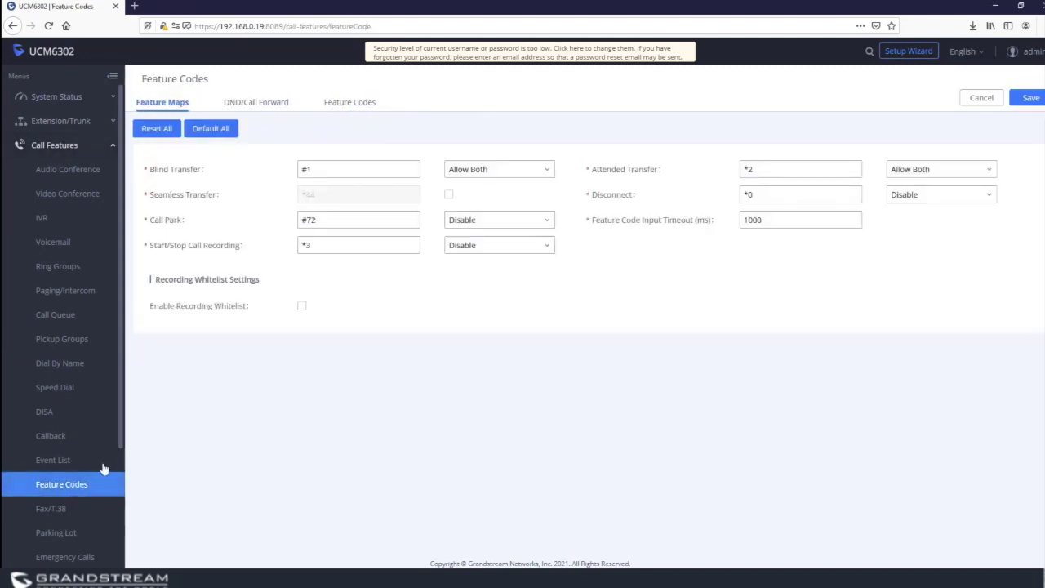
click(369, 101)
click(237, 172)
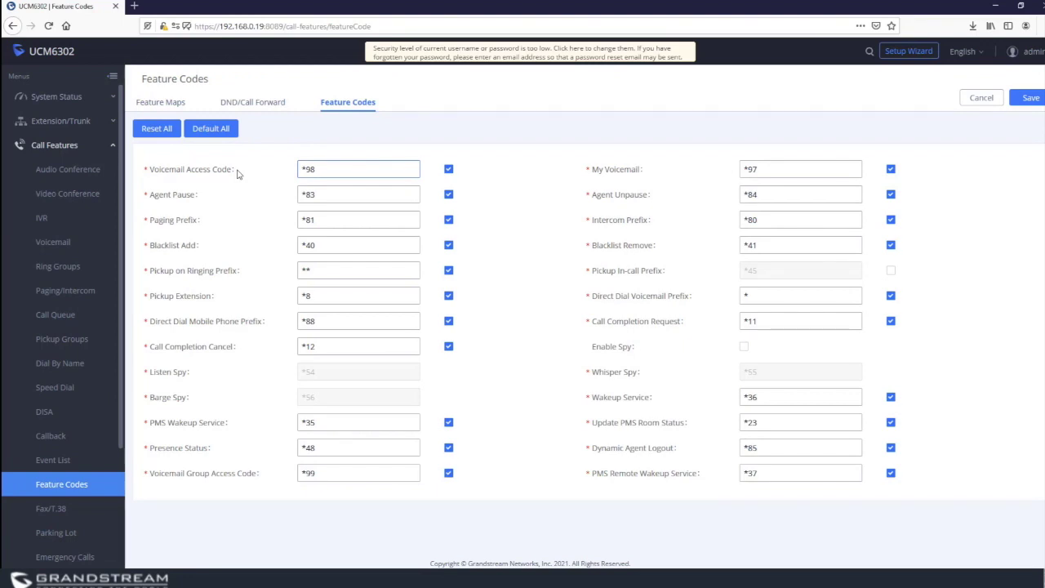
click(615, 171)
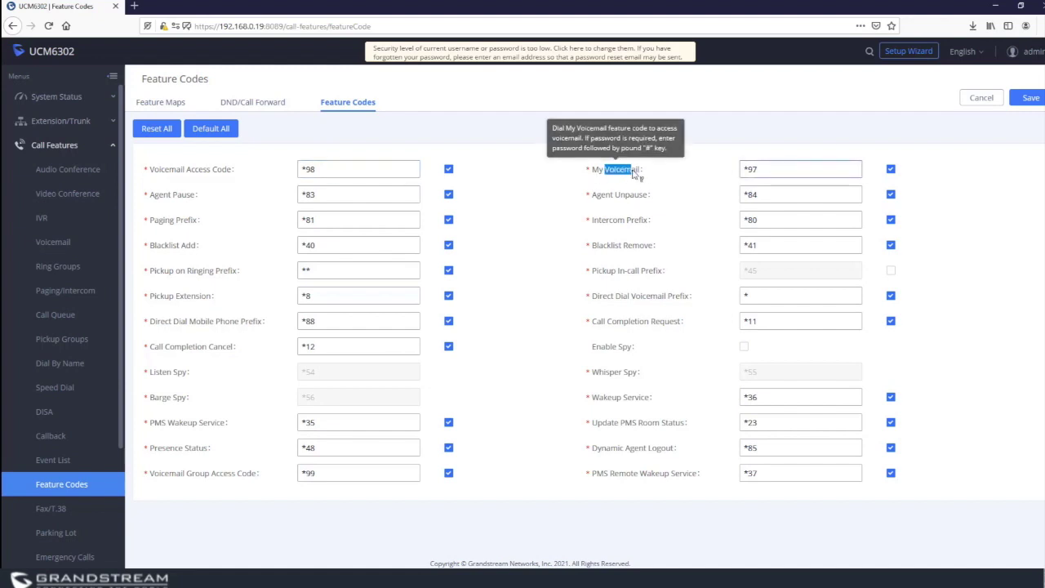
drag(782, 173, 731, 173)
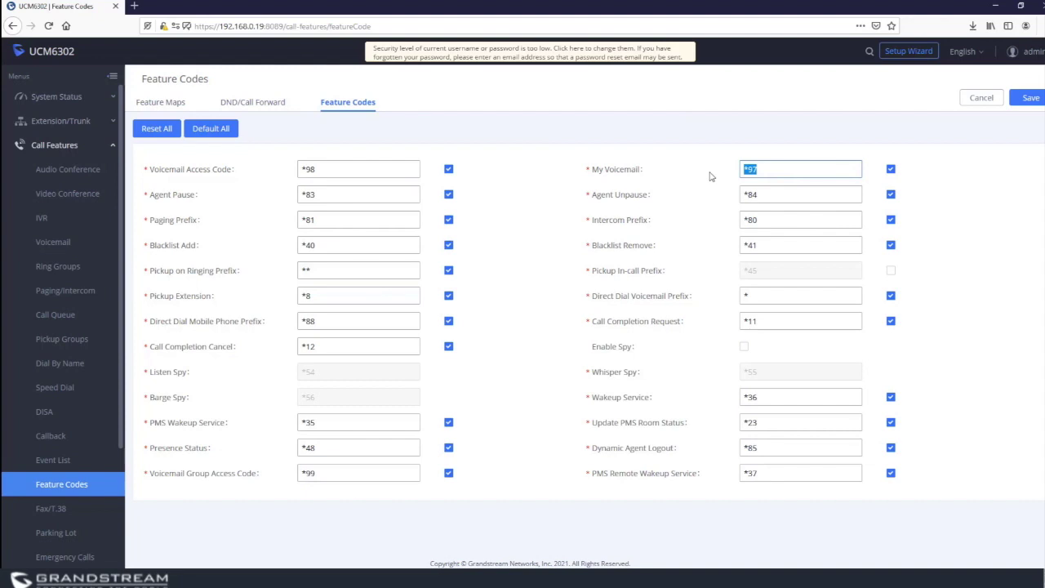
click(499, 174)
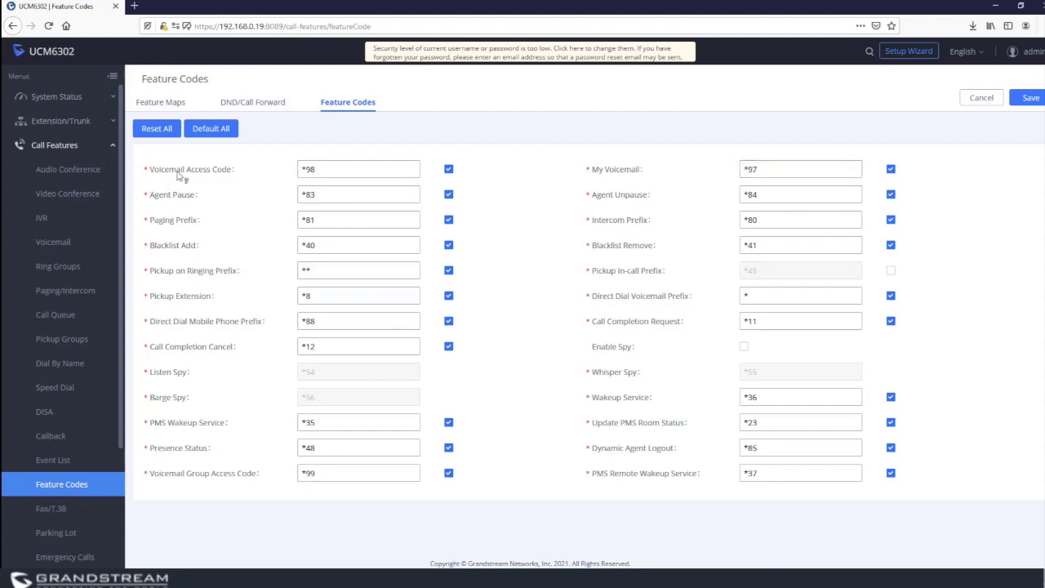
mouse_move(179, 177)
drag(344, 174, 294, 179)
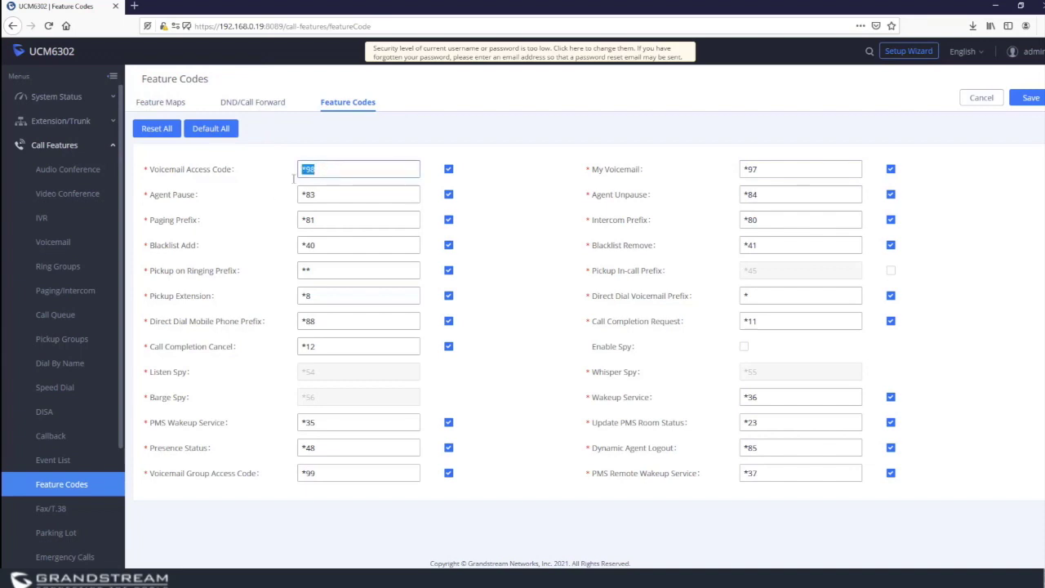
click(270, 190)
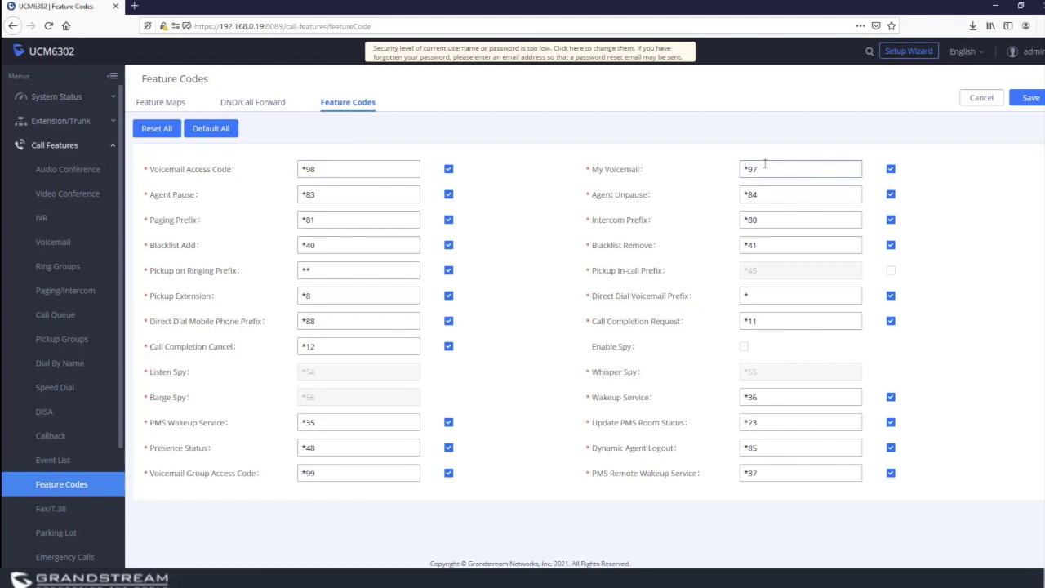
click(392, 172)
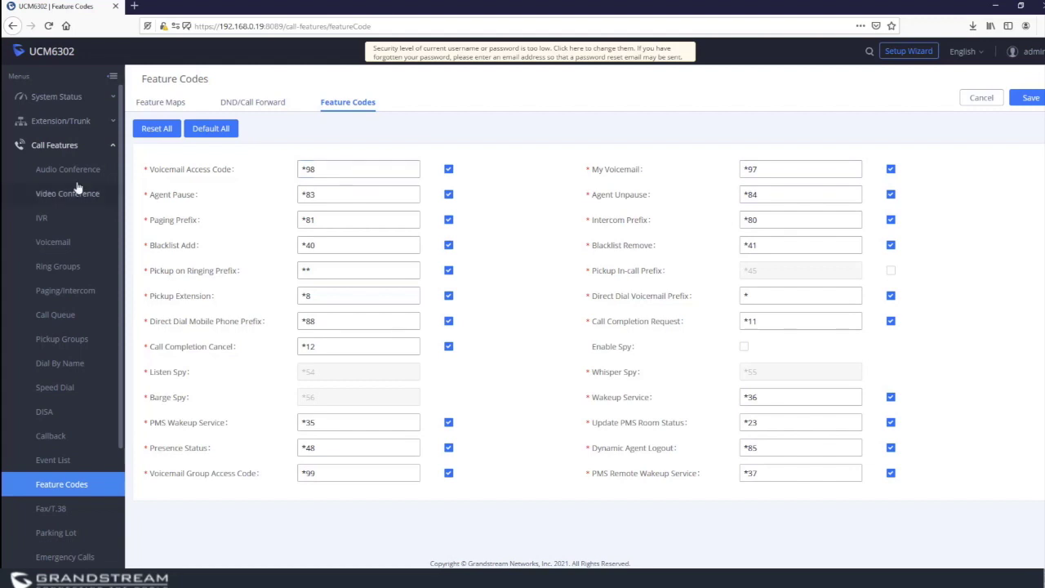
click(41, 244)
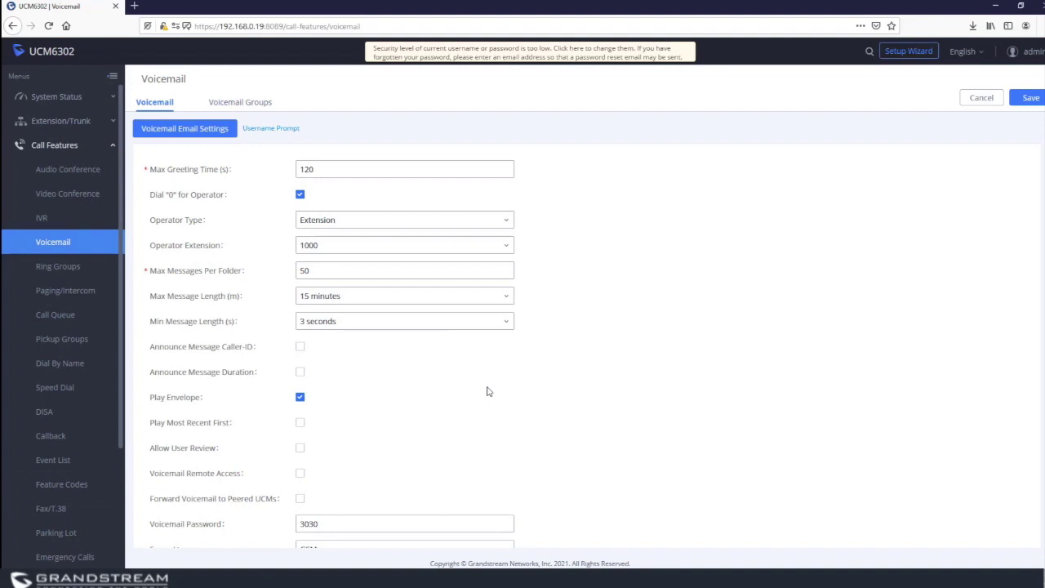
Step: Scroll through the voicemail settings, then expand the Extension/Trunk section
scroll(486, 391, down, 1)
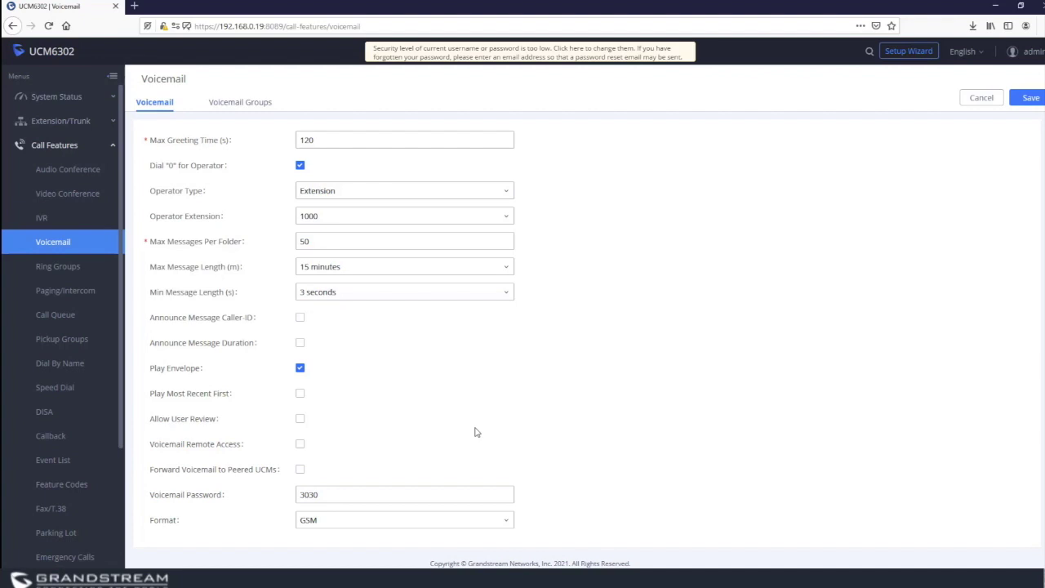
click(65, 122)
Step: Add extension 1031 with Call Forward Always set to custom number *98 and save it
click(55, 146)
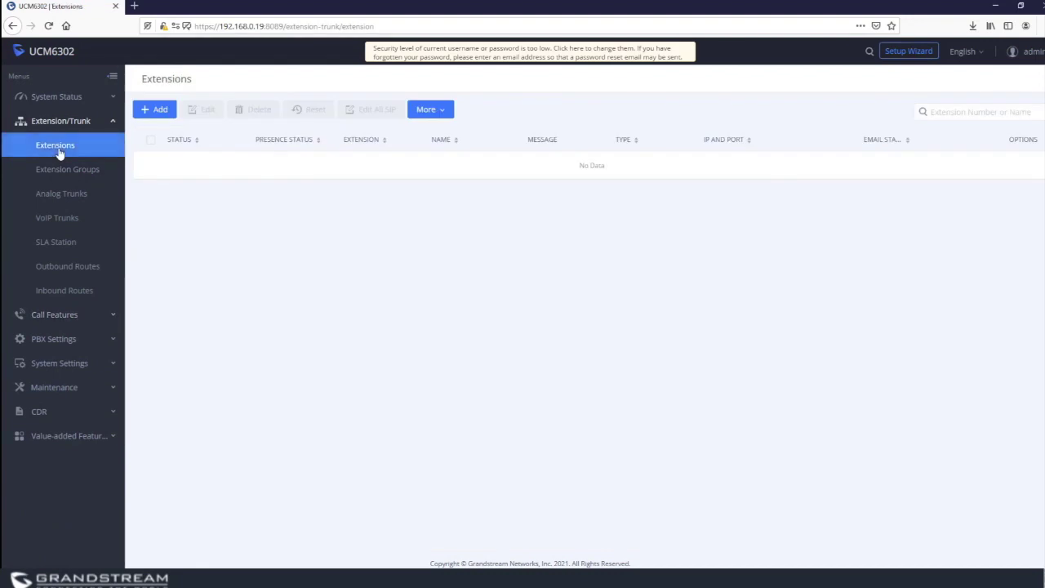
click(158, 109)
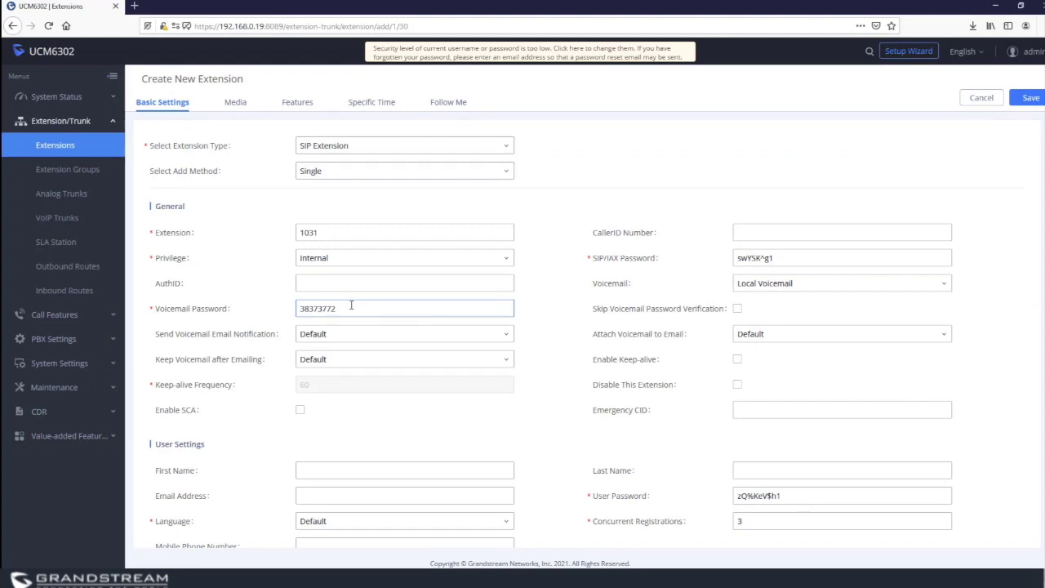
click(293, 108)
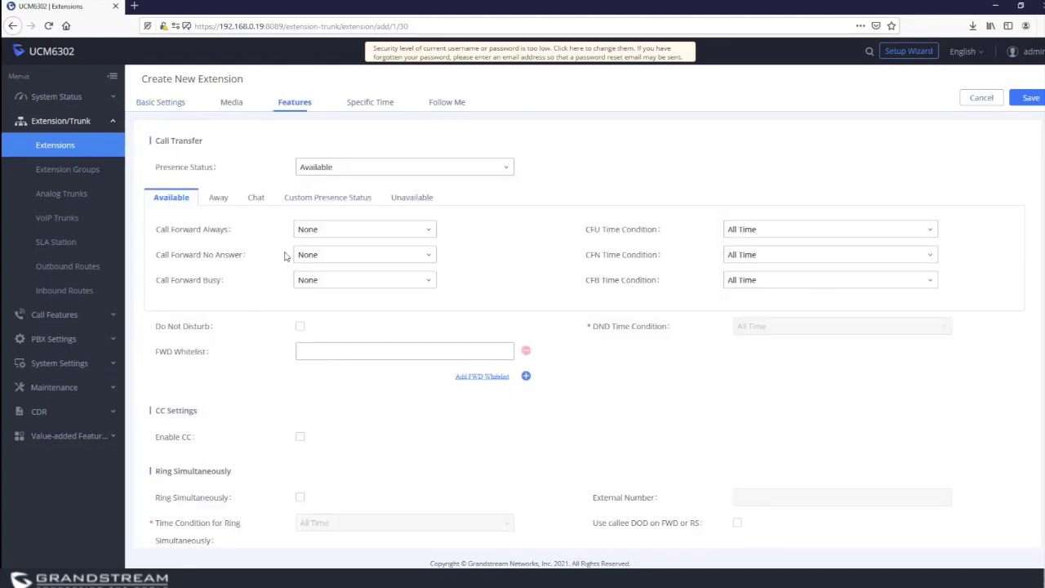
click(321, 233)
click(351, 290)
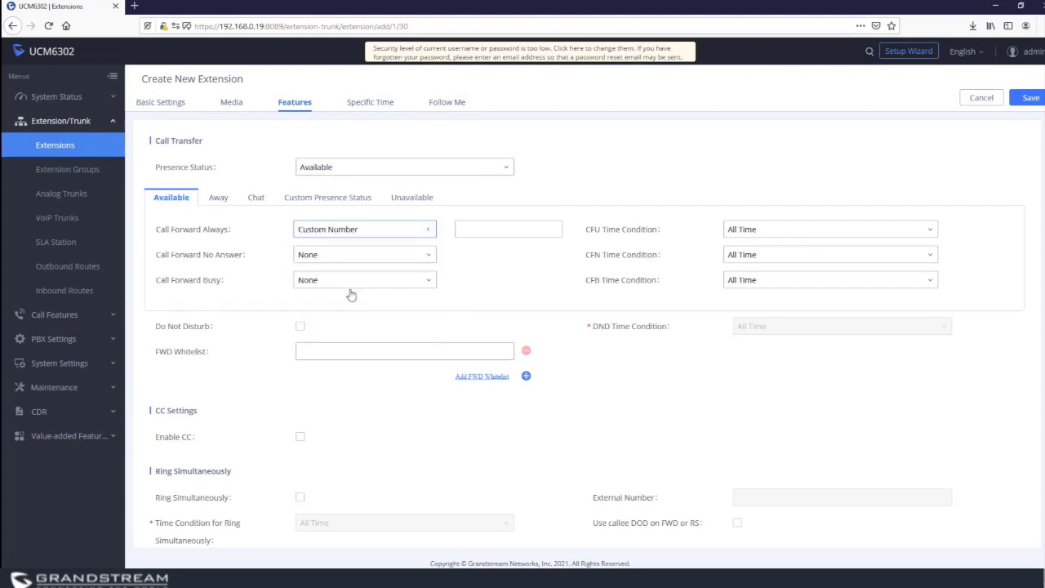
click(488, 228)
text(*98)
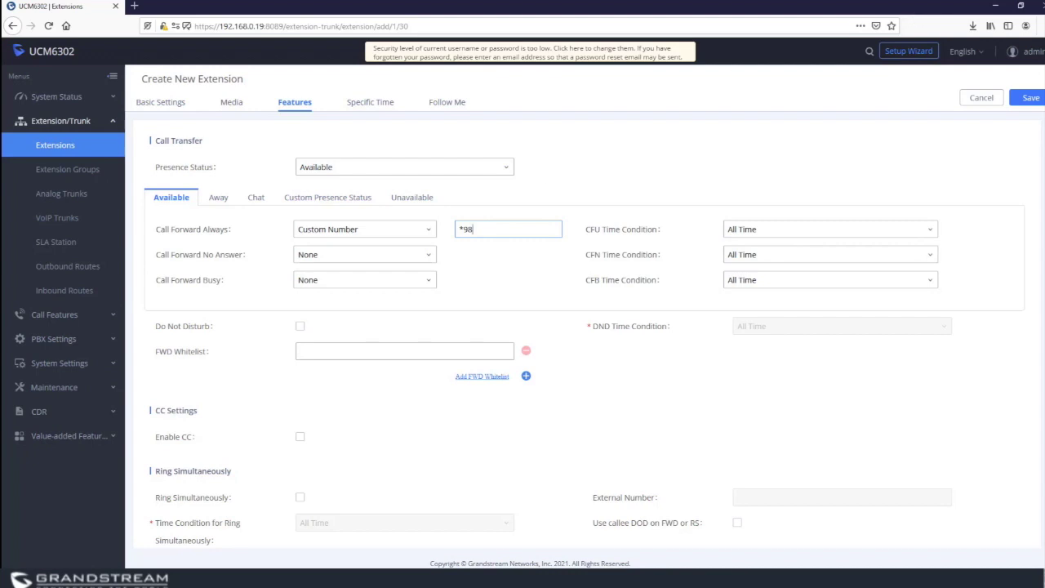
click(1039, 100)
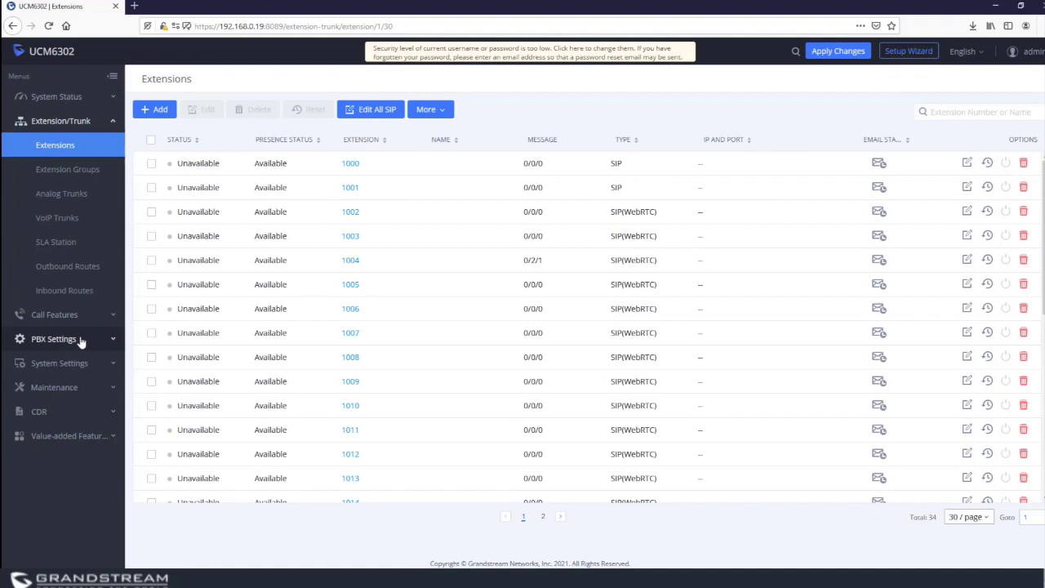
Step: In IVR1's key pressing events, route Press 9 to extension 1031
click(74, 317)
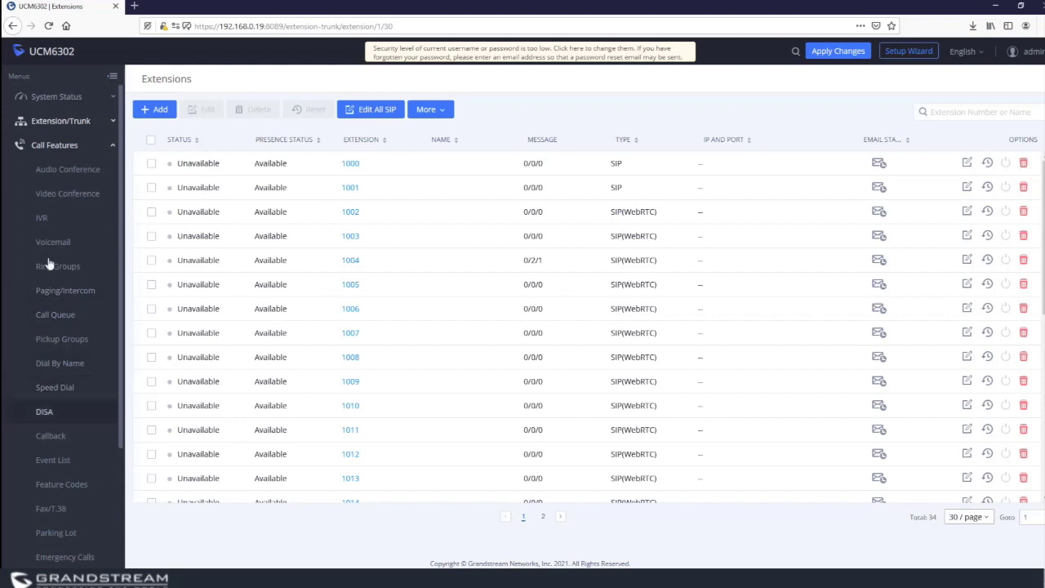
click(42, 220)
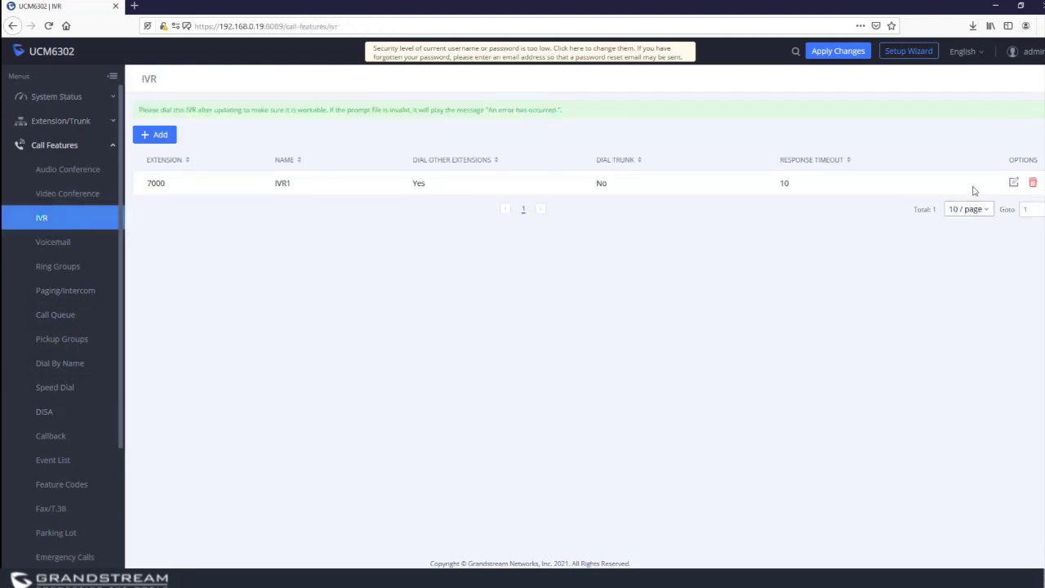
click(1014, 182)
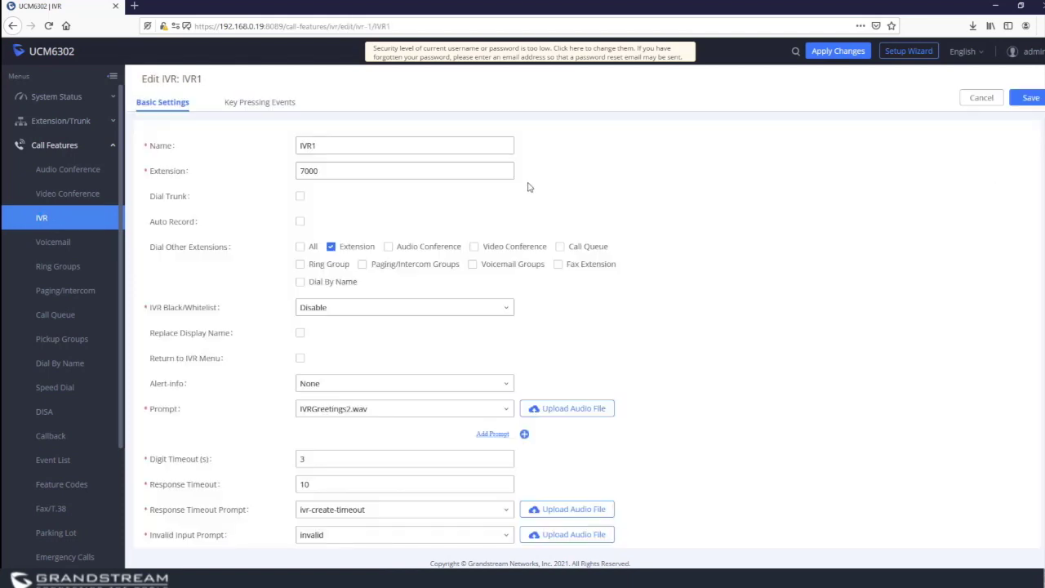
click(243, 106)
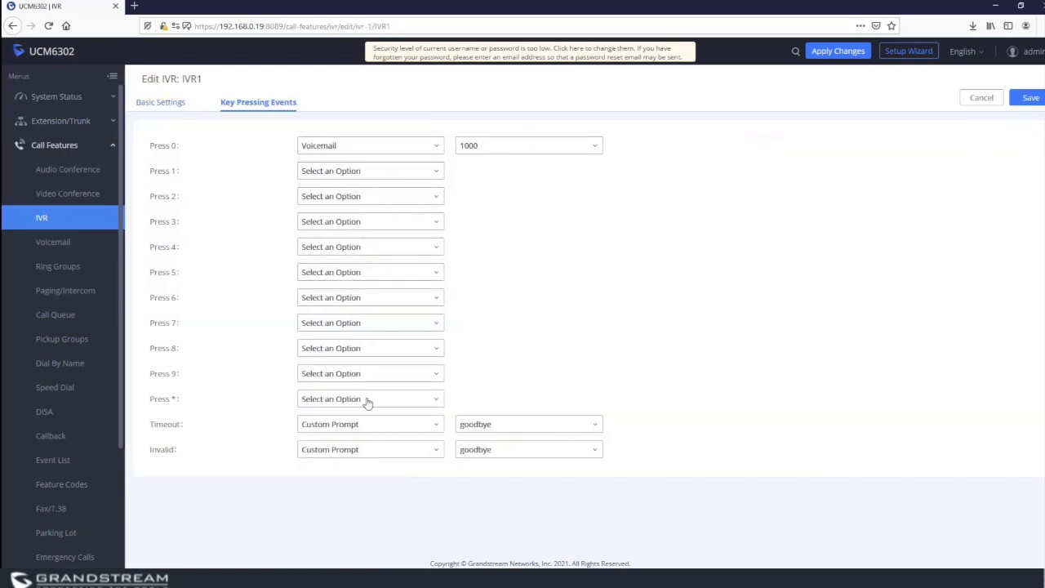
click(375, 381)
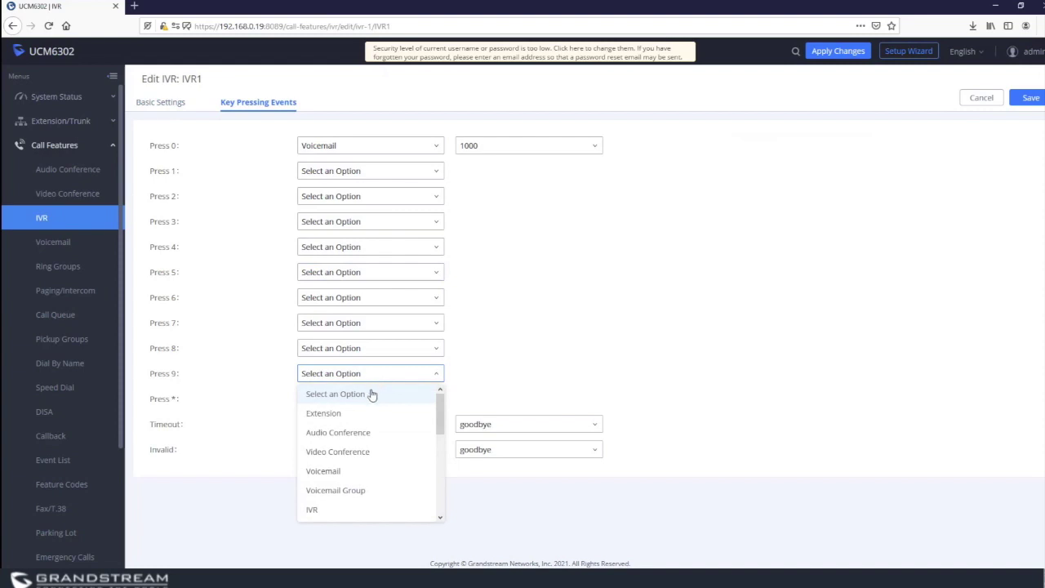
click(346, 414)
click(468, 373)
scroll(482, 434, down, 8)
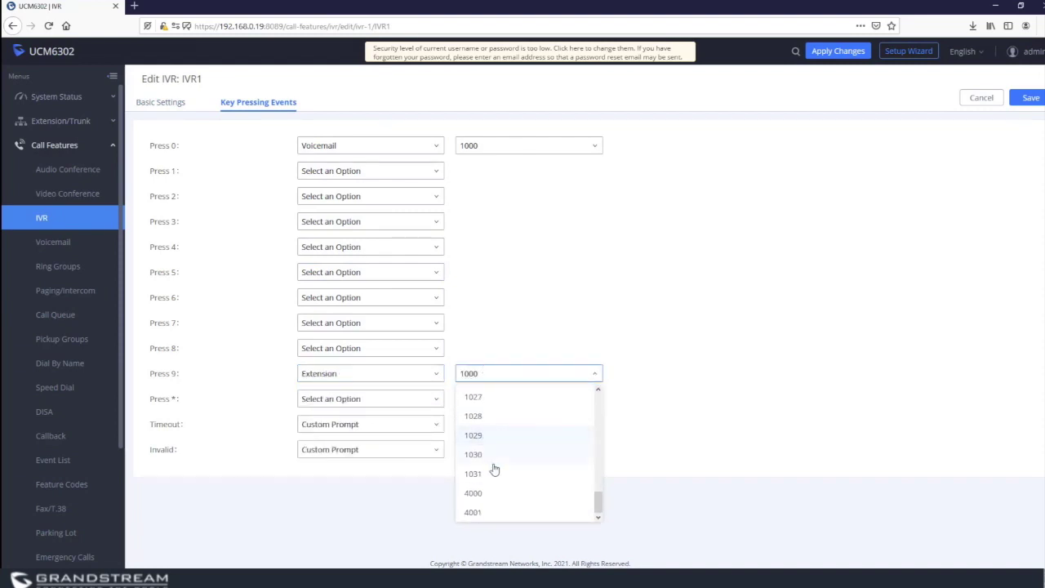
scroll(492, 490, down, 1)
click(490, 513)
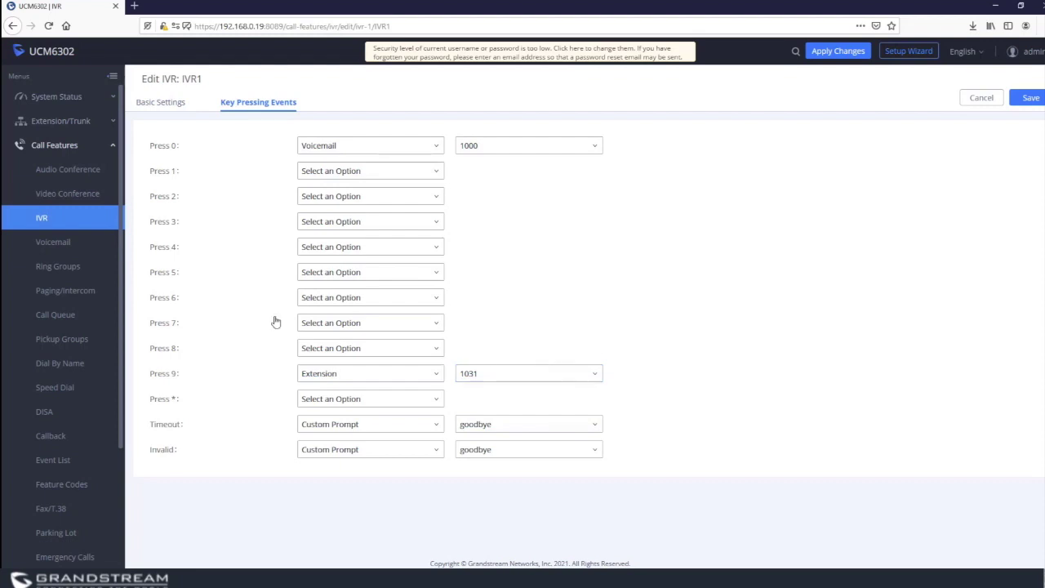
Step: Return to the Call Features > Voicemail settings page
click(56, 151)
click(56, 151)
click(51, 243)
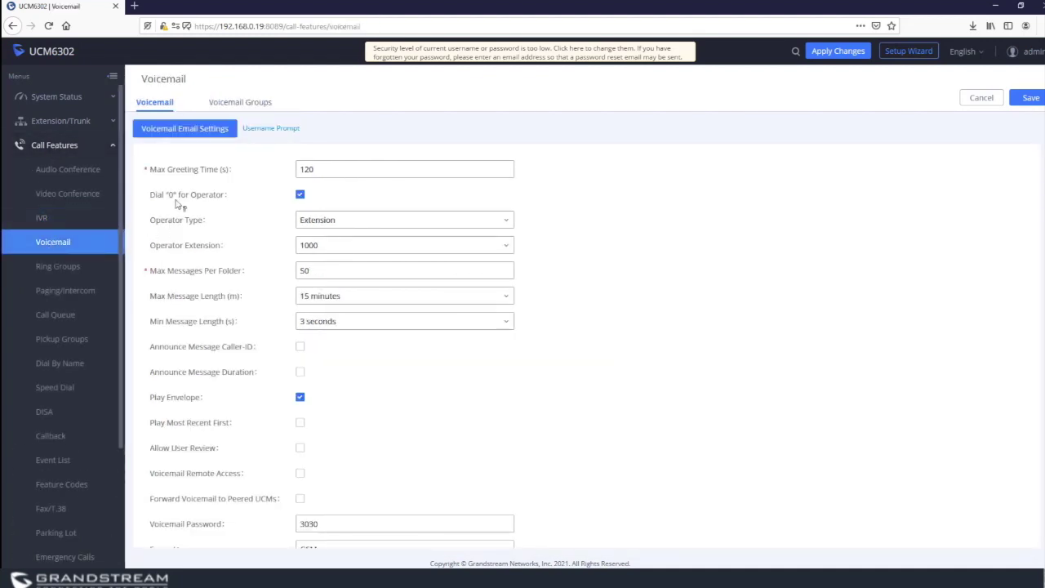
Step: Pick extension 1031 instead of 1000 as the voicemail operator extension
mouse_move(216, 205)
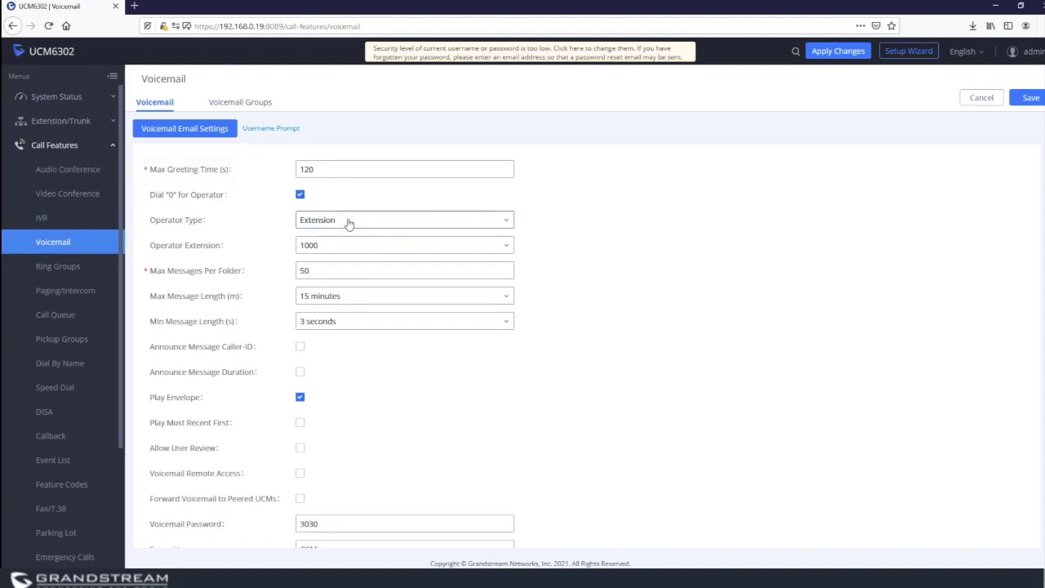
click(347, 249)
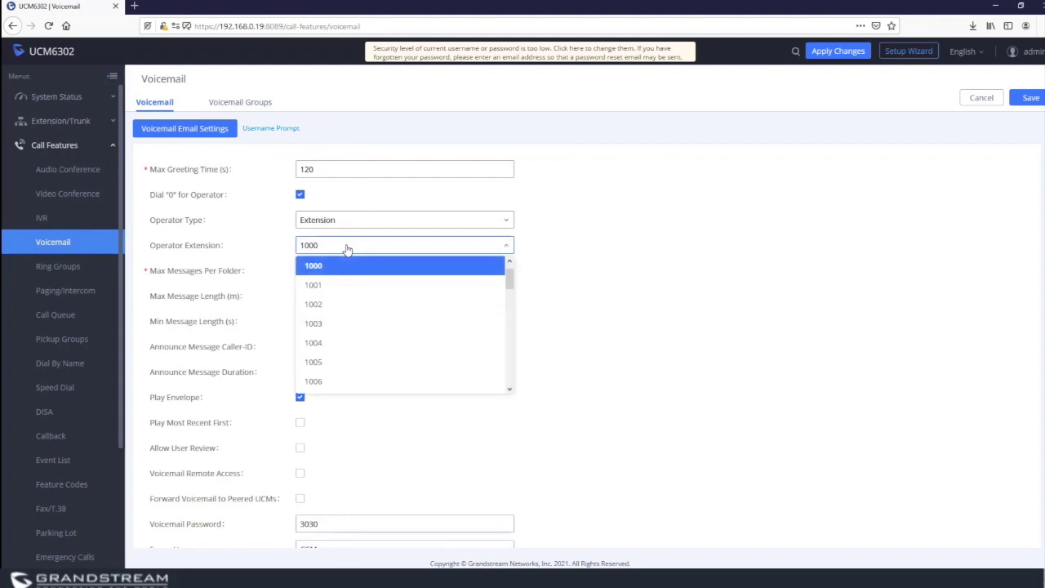
scroll(353, 327, down, 5)
scroll(354, 331, down, 2)
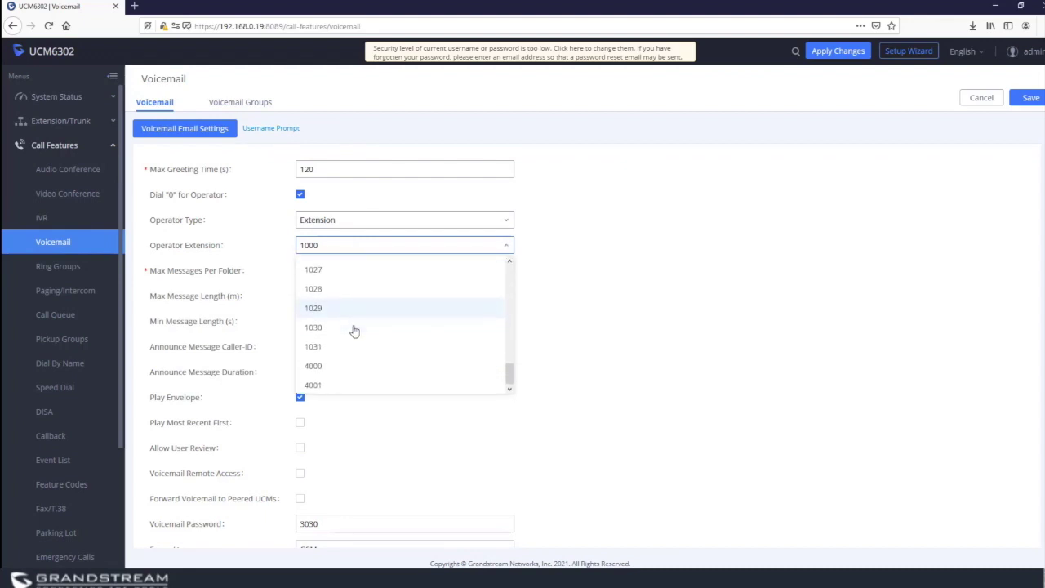
click(326, 349)
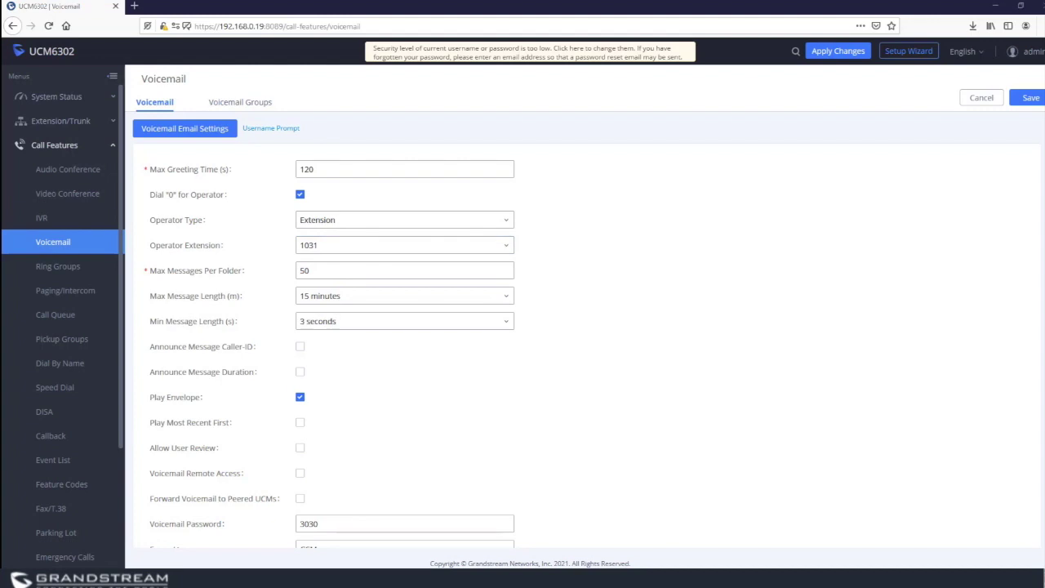
scroll(38, 416, down, 3)
Step: Edit the Voicemail template under System Settings > Email Settings > Email Template
click(65, 460)
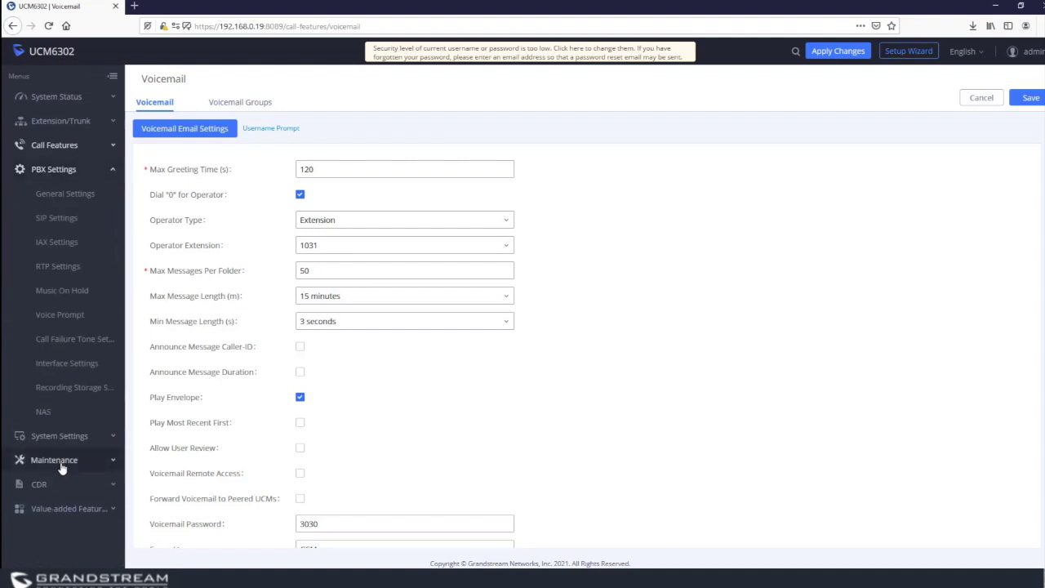
click(70, 435)
click(67, 414)
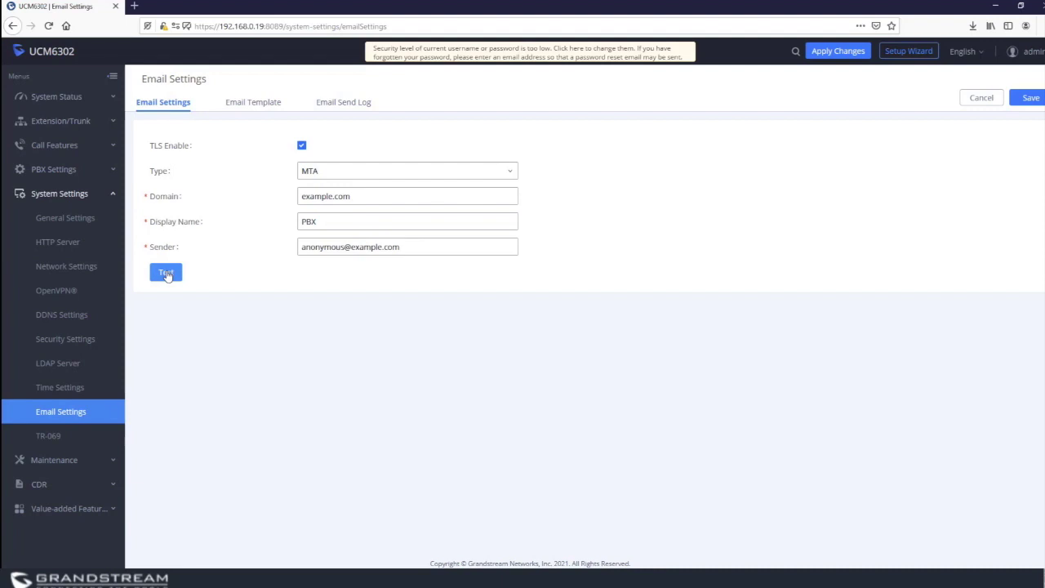
click(252, 111)
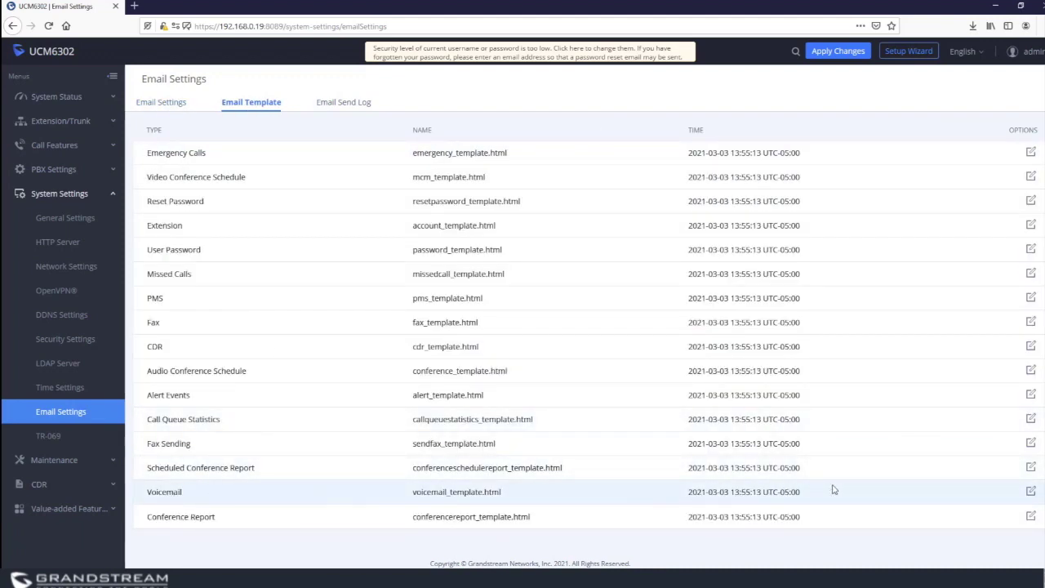
click(1030, 492)
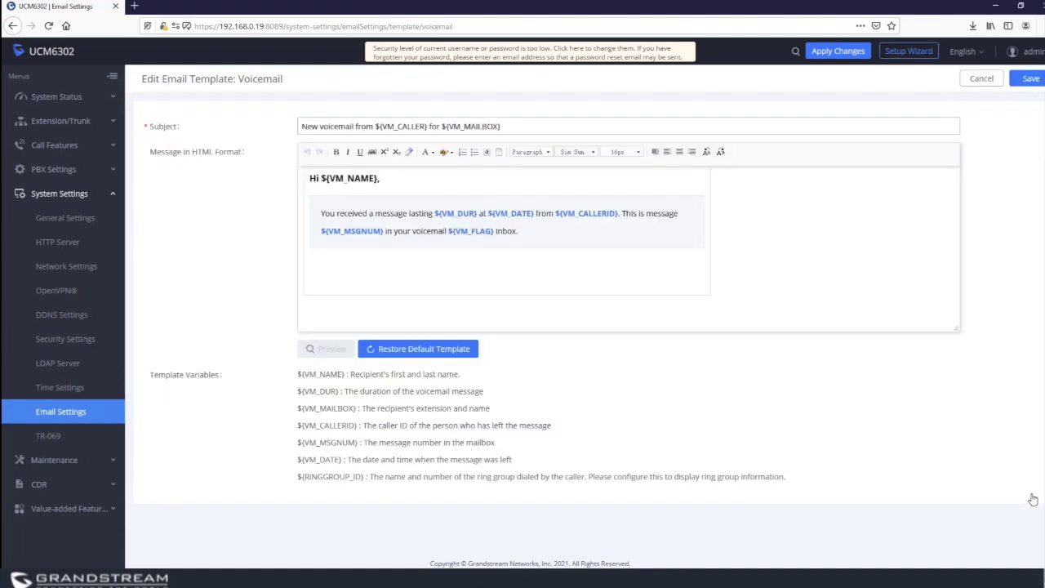
Step: Leave the template editor and go to the Maintenance > Backup page
click(371, 215)
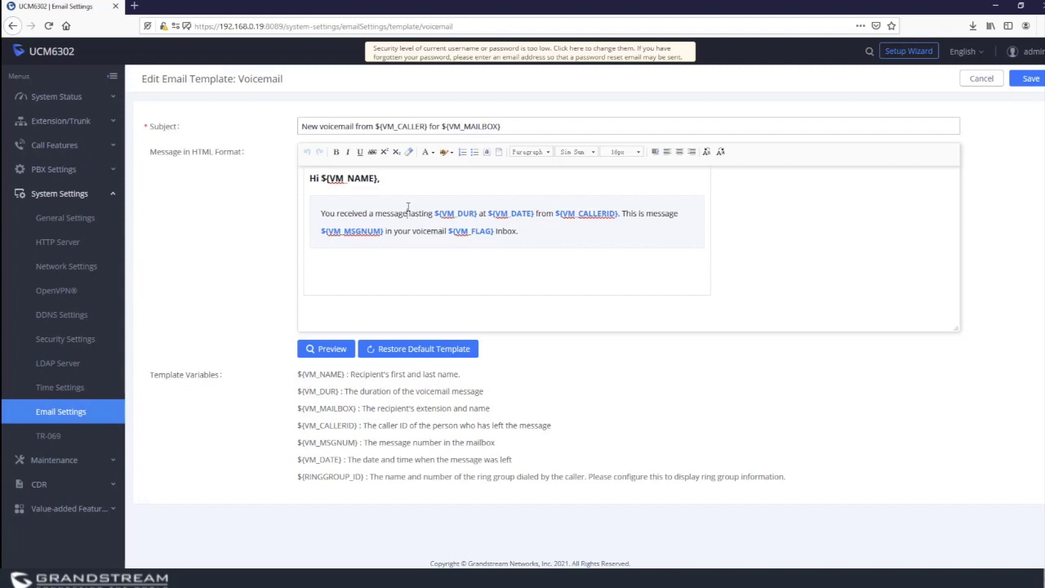
click(72, 198)
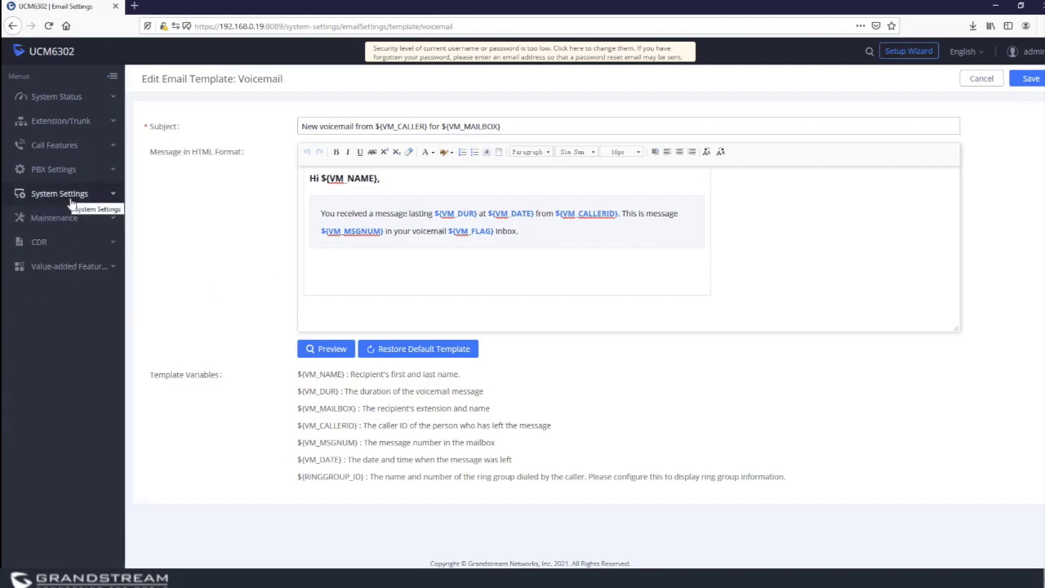
click(57, 218)
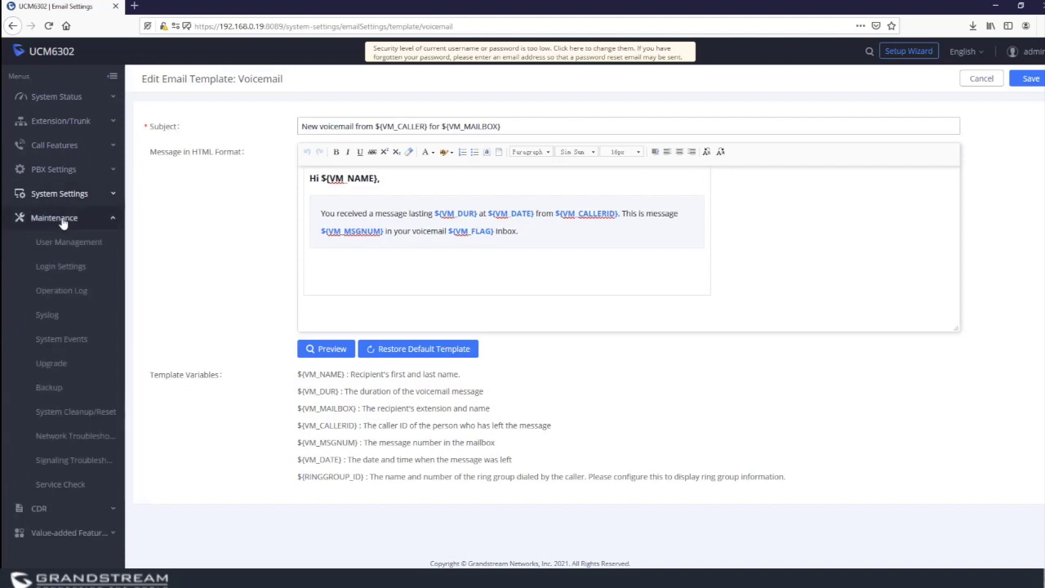
click(73, 459)
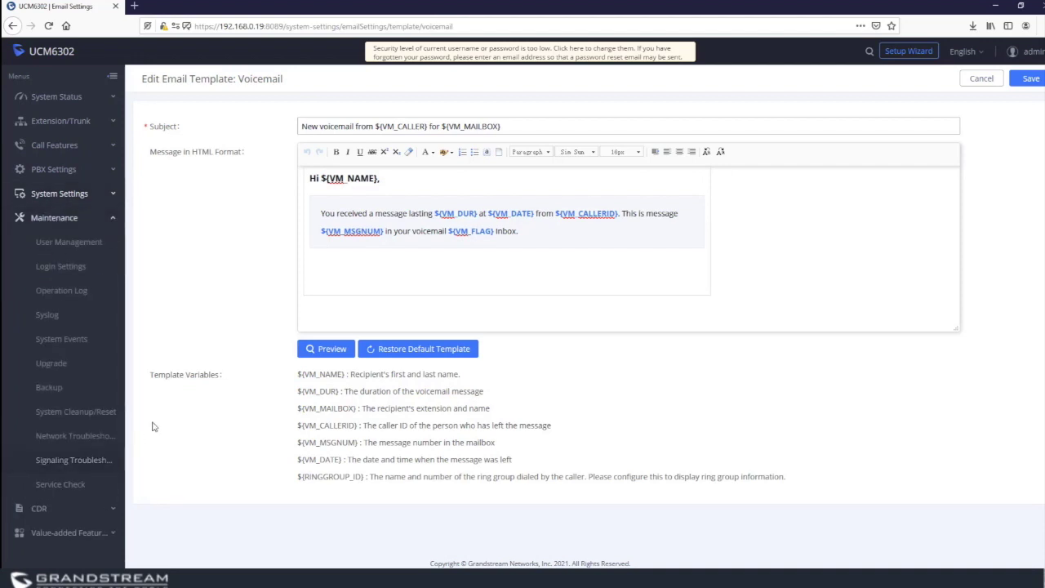
click(50, 389)
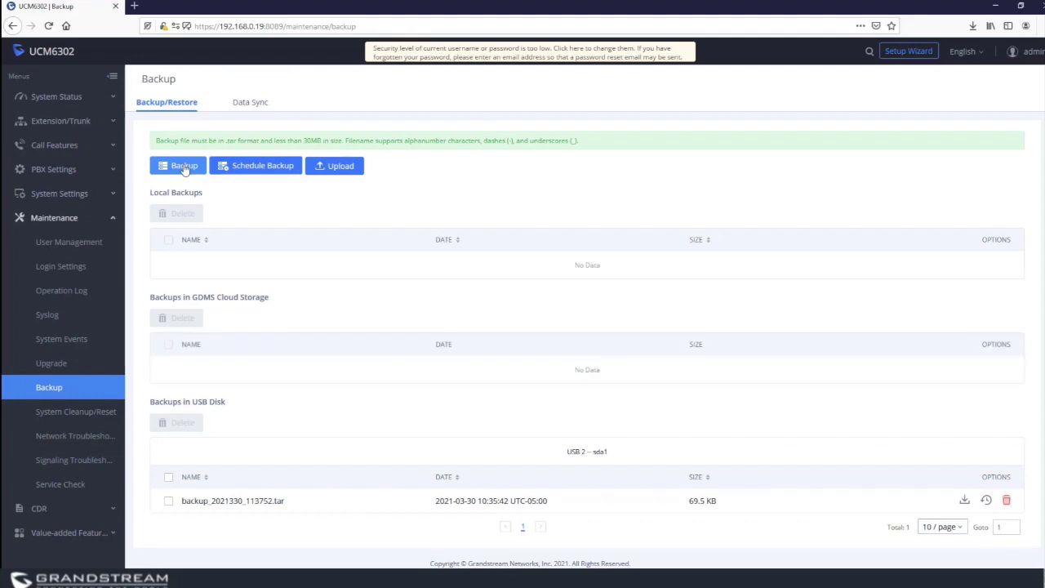
Step: Run a new Voicemail-only backup stored on the USB 2 disk
click(184, 167)
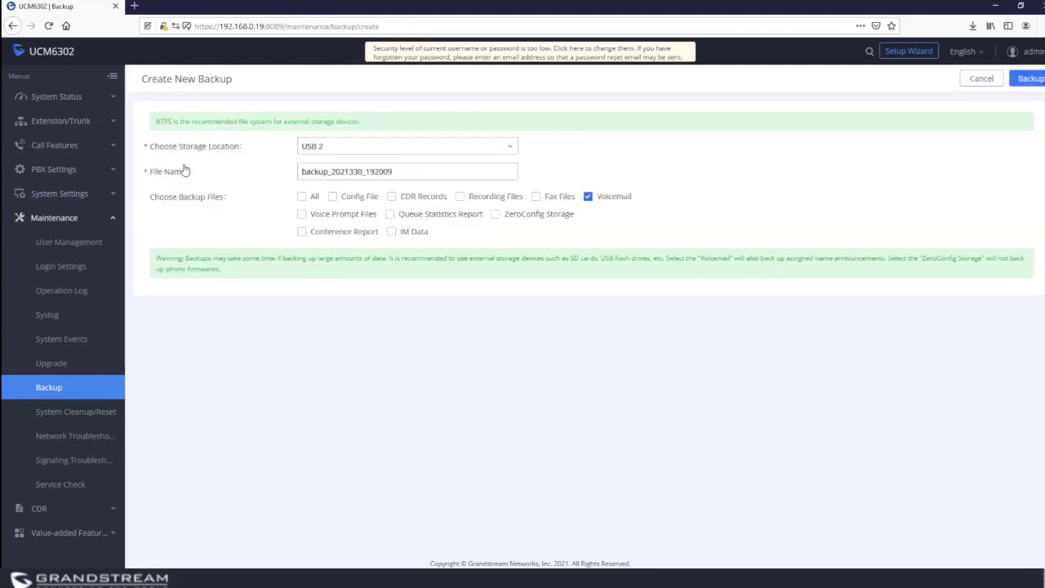
click(379, 152)
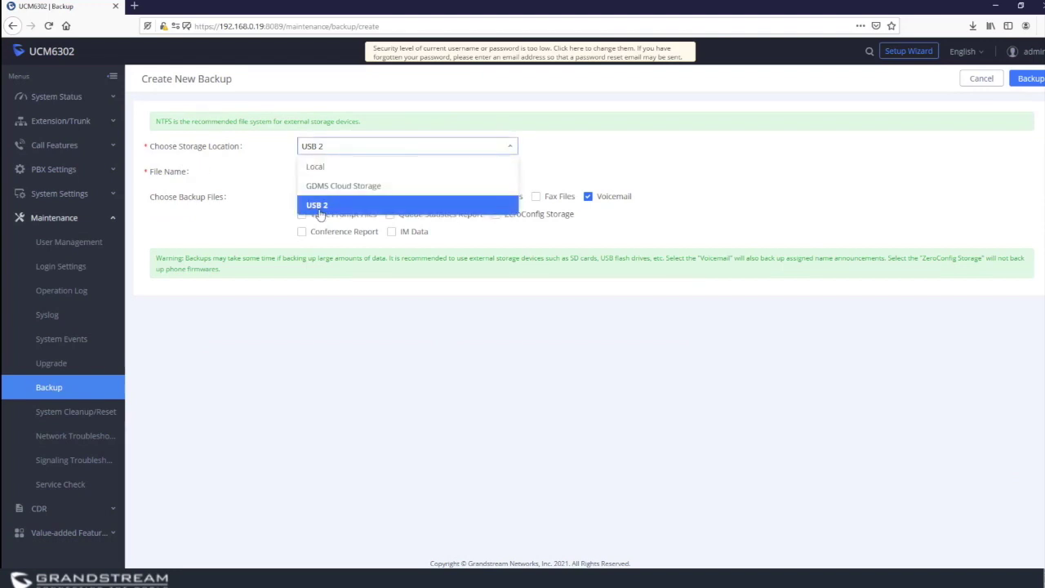
click(319, 207)
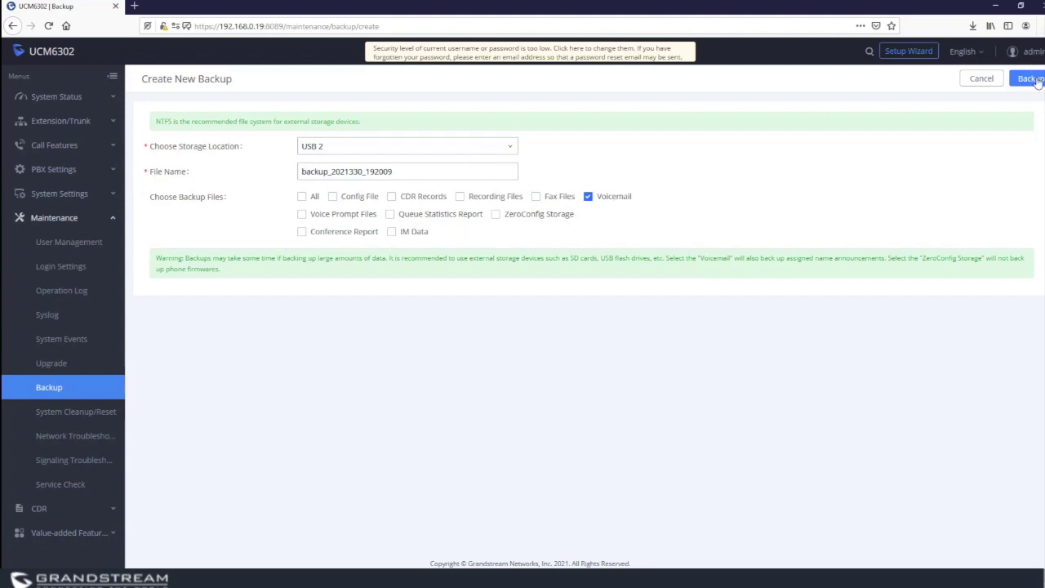
click(1032, 79)
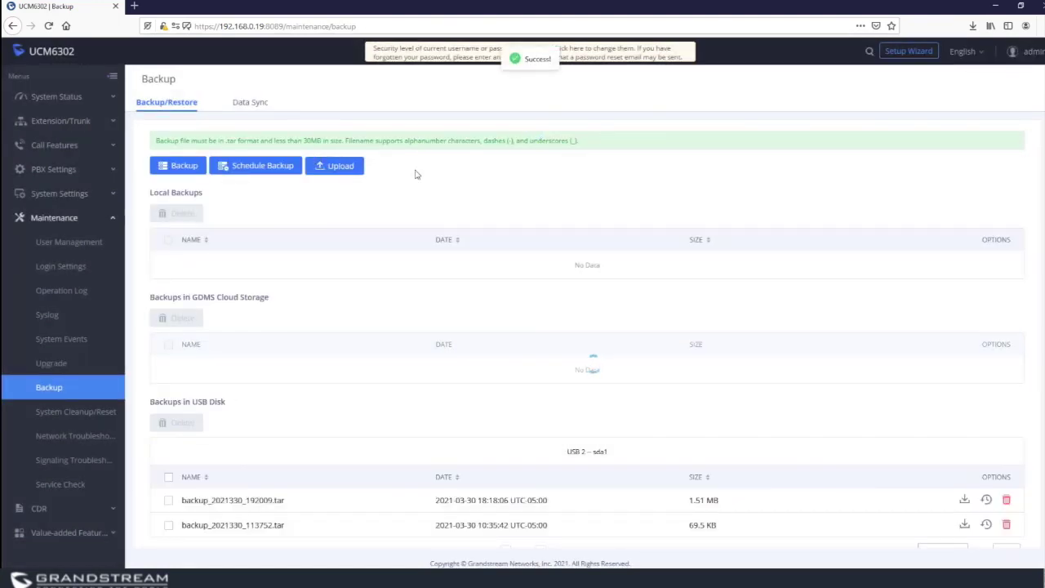
Step: Download the older USB backup backup_2021330_113752.tar (69.5 KB) to the computer
scroll(698, 413, down, 3)
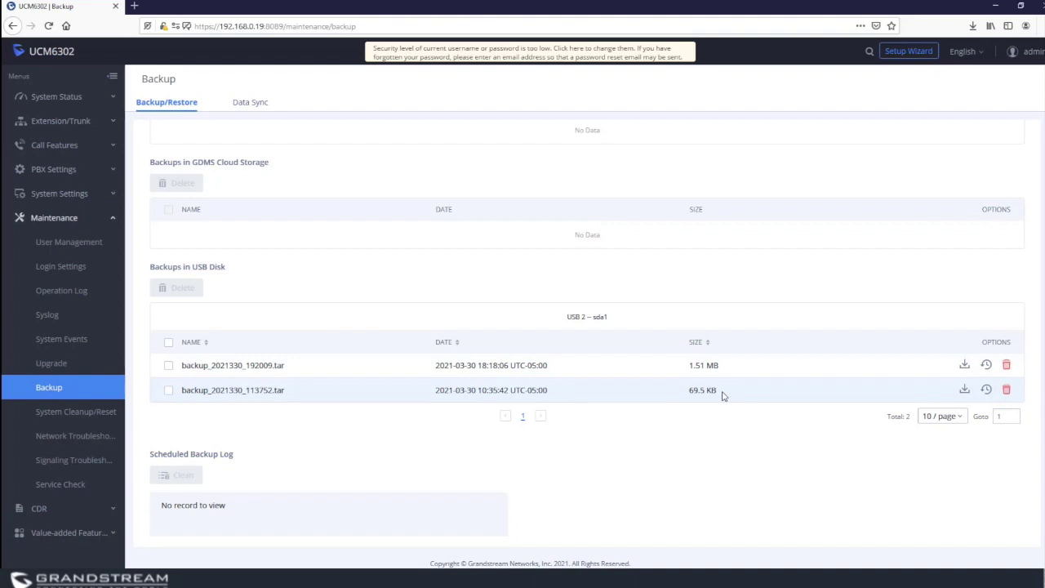
click(963, 389)
click(419, 251)
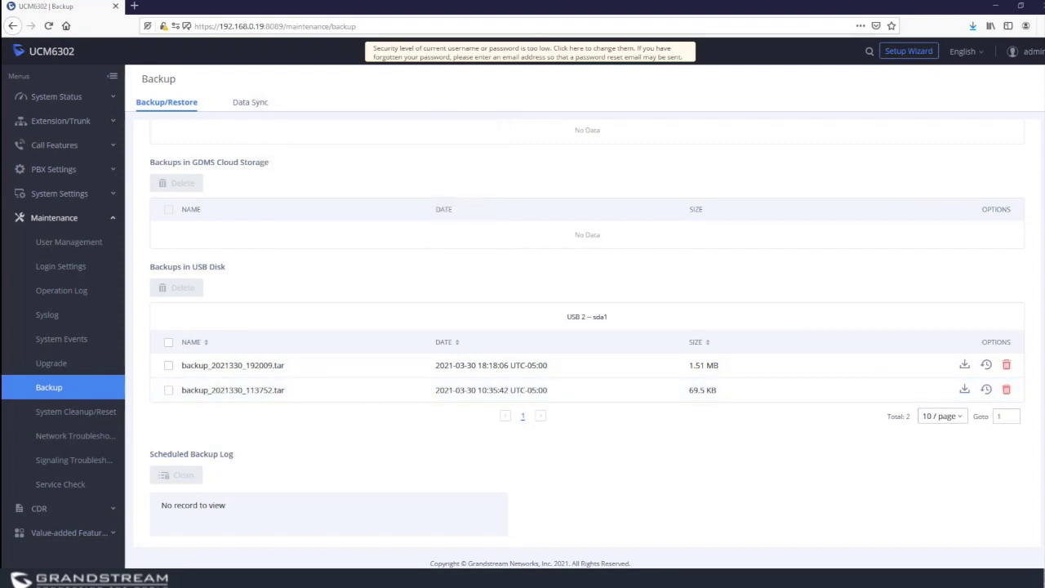
Step: Browse the archive to tmp/Voicemail-File/0/voicemail/default/1004/INBOX and select msg0000.WAV
double_click(236, 210)
double_click(236, 200)
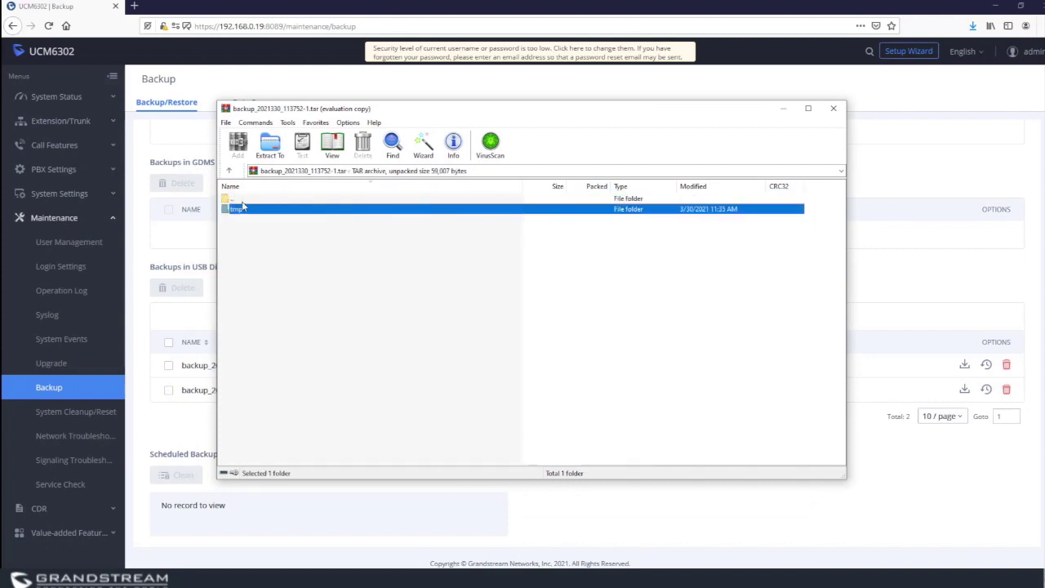
double_click(242, 210)
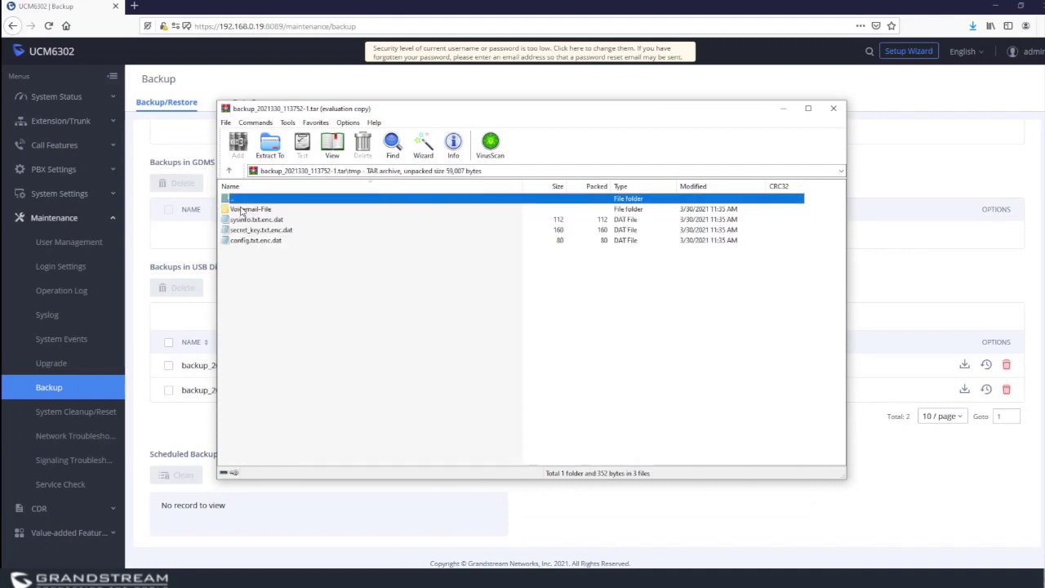
double_click(241, 211)
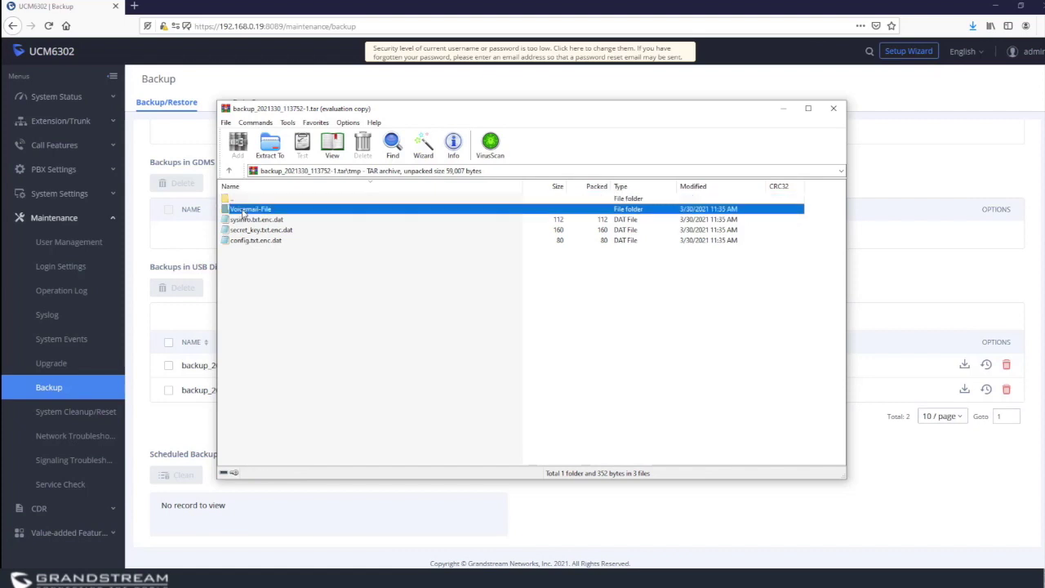
double_click(241, 210)
double_click(242, 211)
double_click(240, 209)
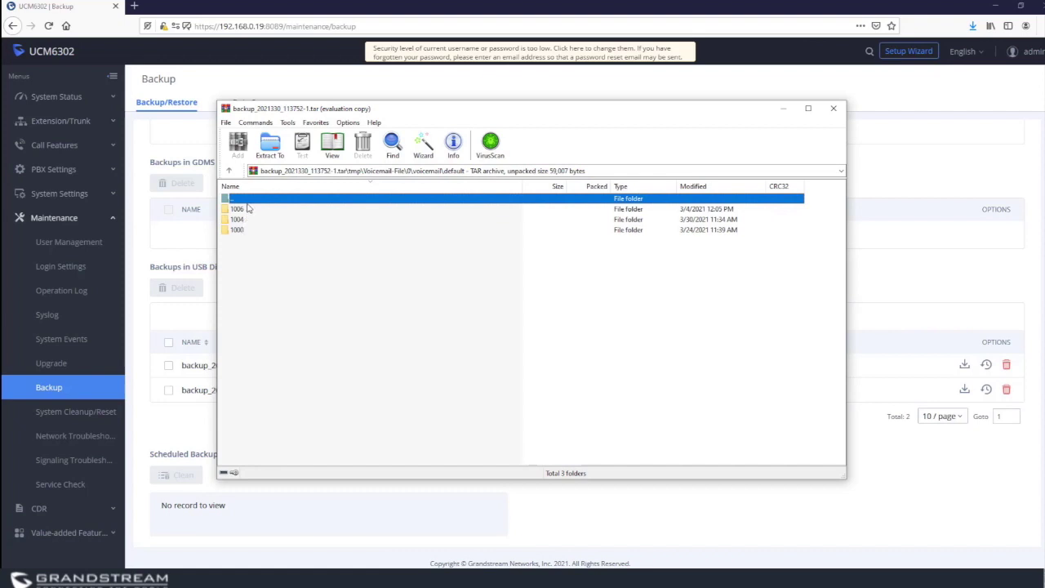
double_click(243, 220)
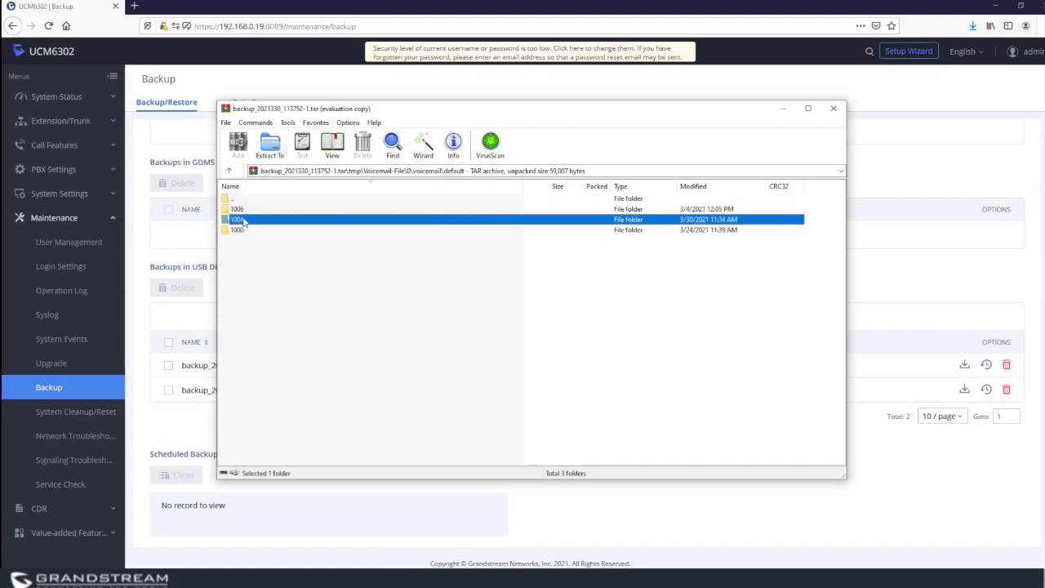
double_click(241, 219)
click(253, 211)
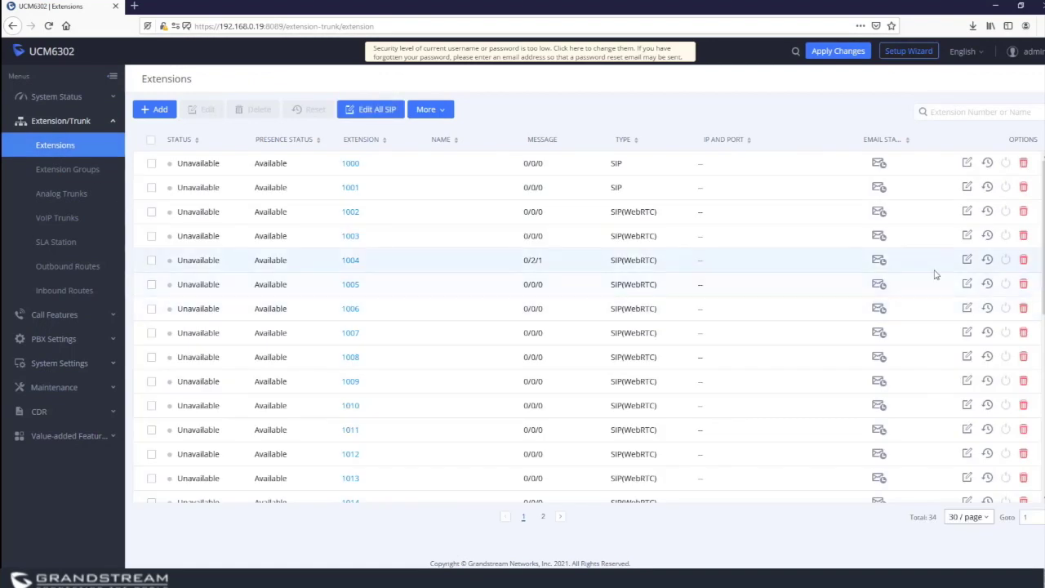
Step: Replace extension 1004's existing user password with a new password
click(966, 260)
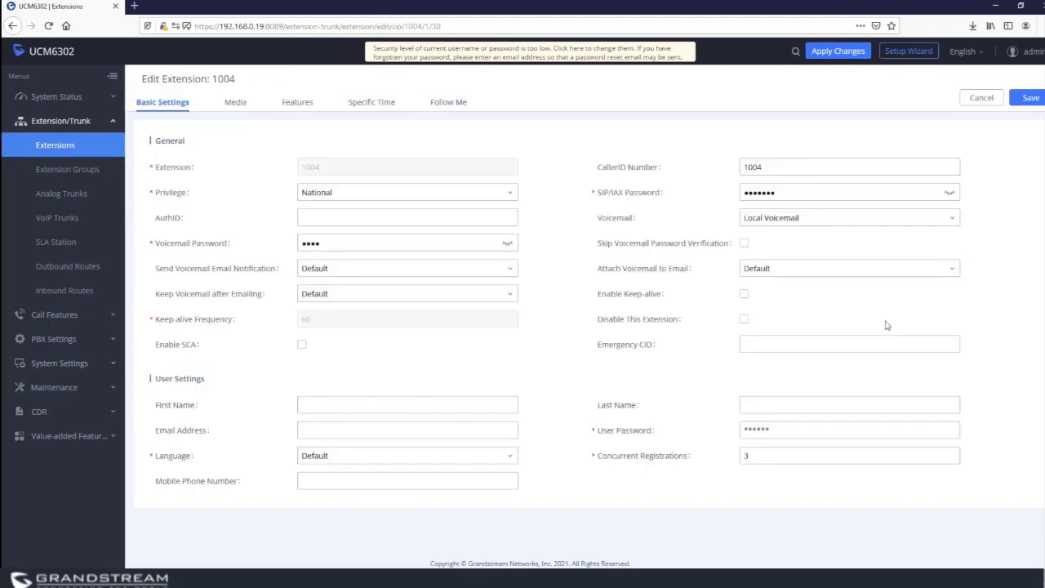
click(793, 163)
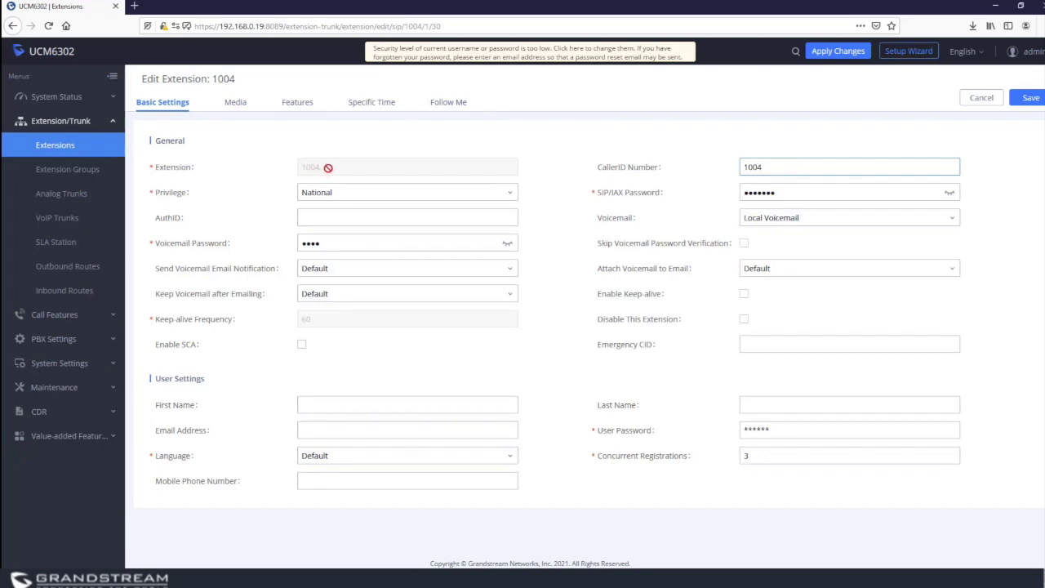
drag(785, 428, 653, 429)
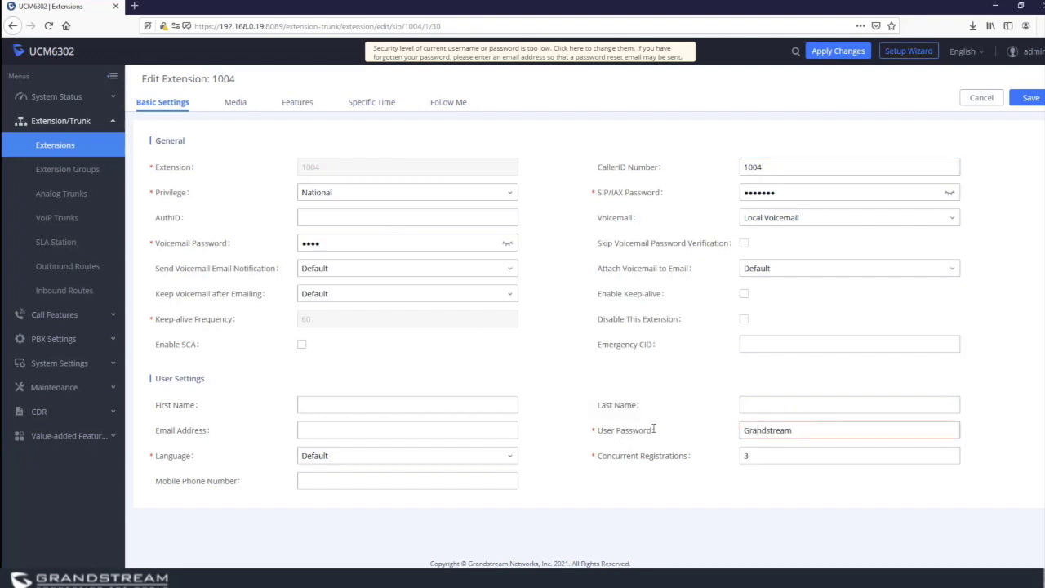
Step: Copy the new user password, save extension 1004, and apply the changes
drag(808, 431, 741, 431)
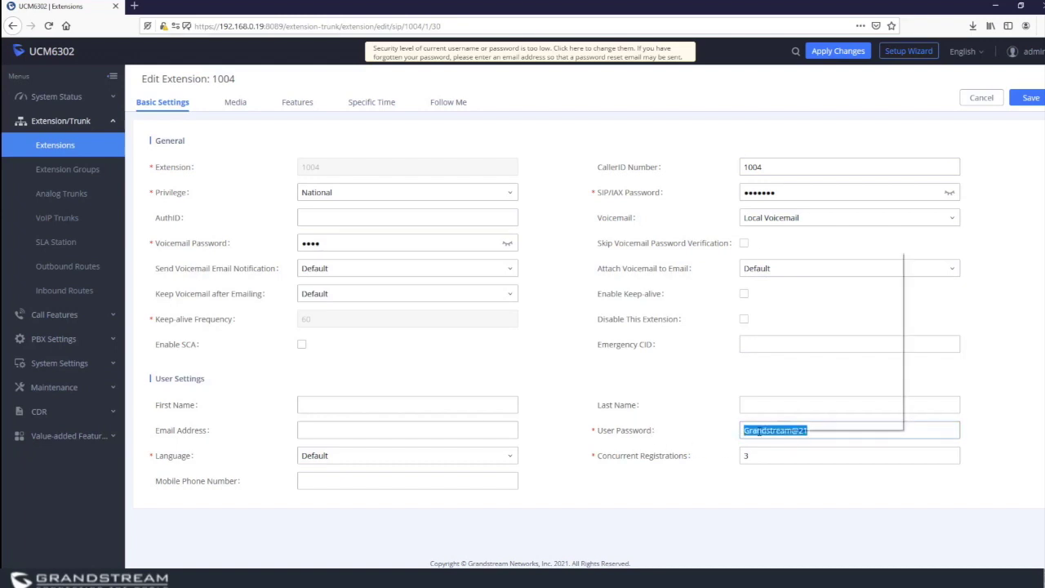
right_click(758, 433)
click(796, 301)
click(1030, 98)
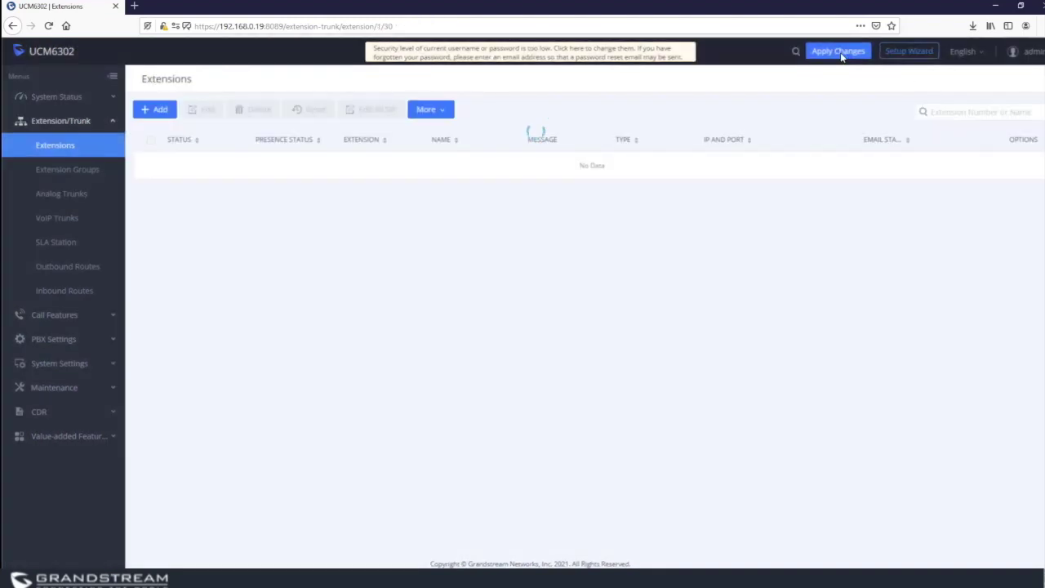
click(841, 54)
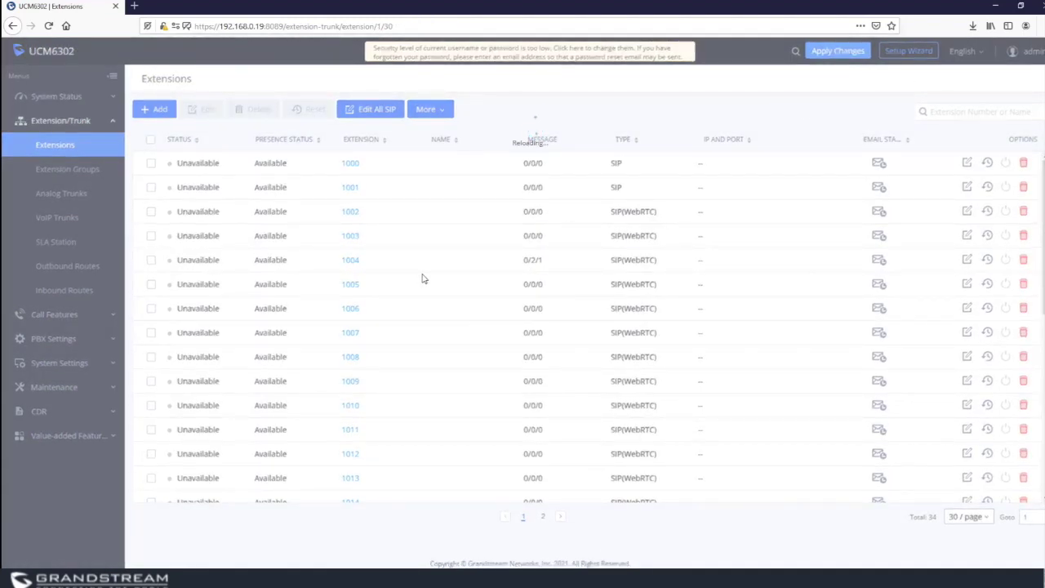
Step: Log out of admin and sign in as user 1004 with the copied password
mouse_move(1033, 52)
click(1028, 98)
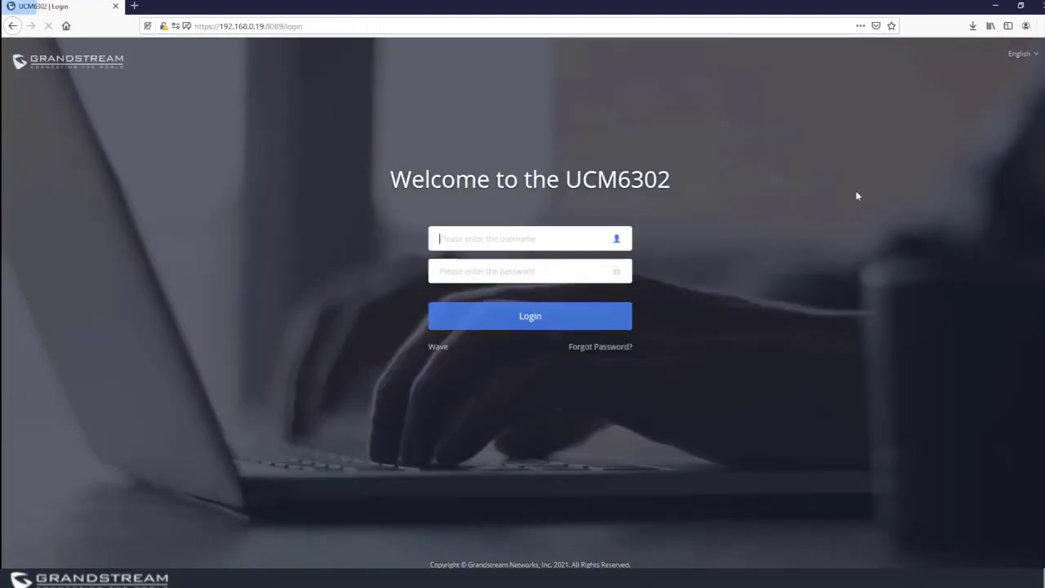
click(525, 240)
text(1004)
key(Tab)
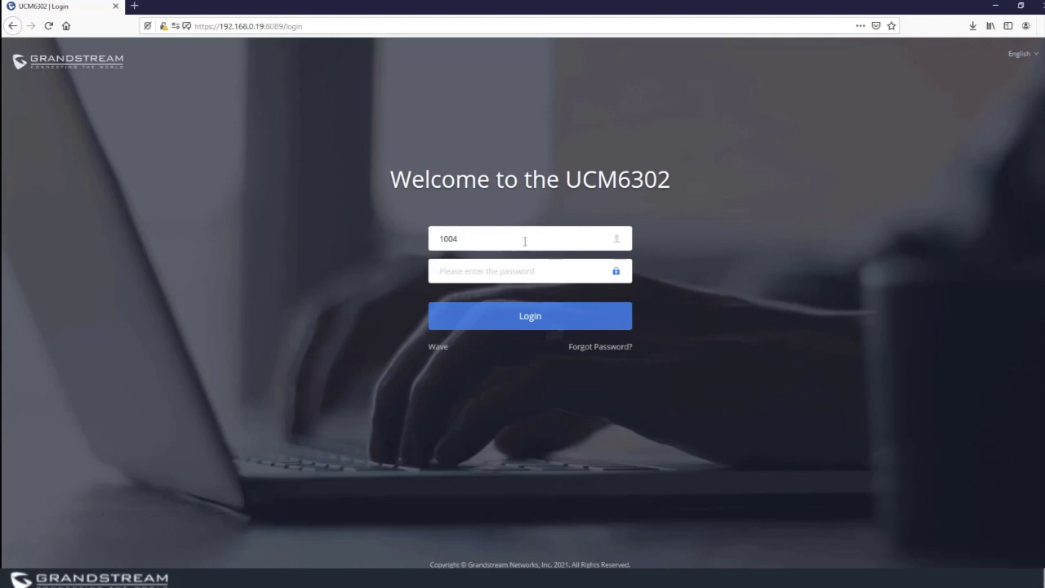
key(ctrl+v)
click(539, 318)
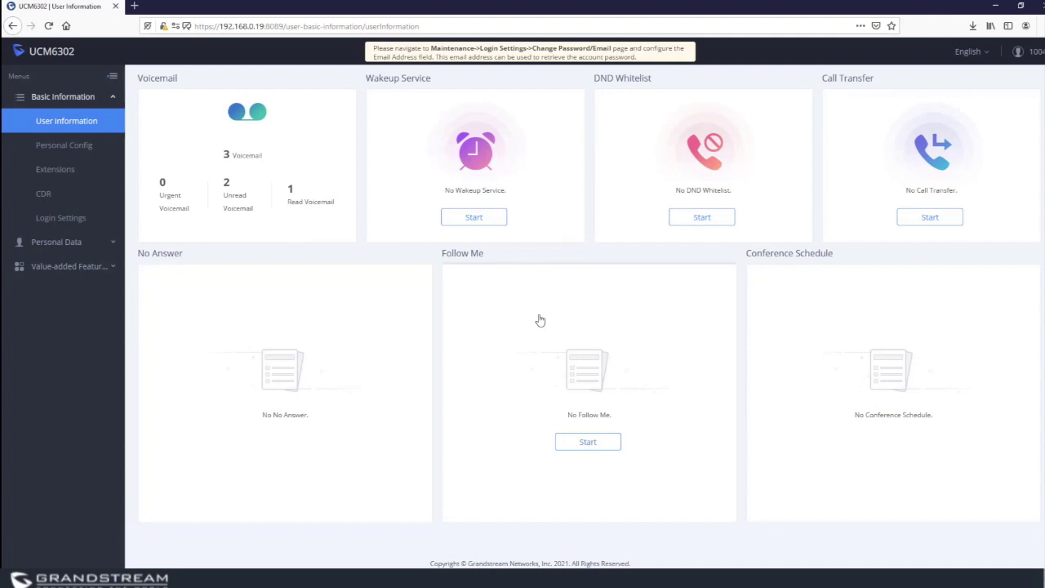
Step: In Personal Data > Voicemail, mark the 10:35:07 message as read
click(51, 242)
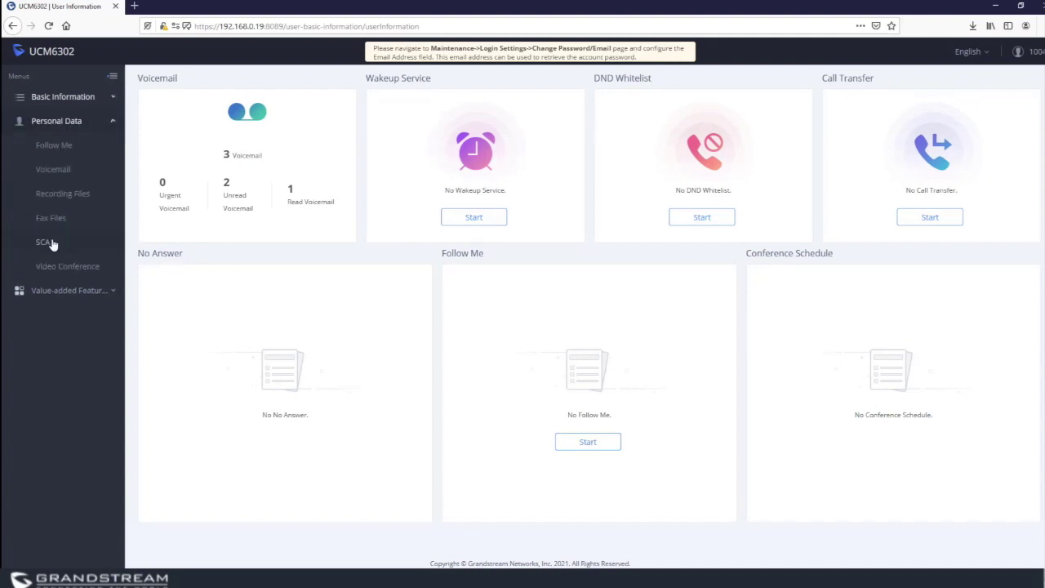
click(54, 171)
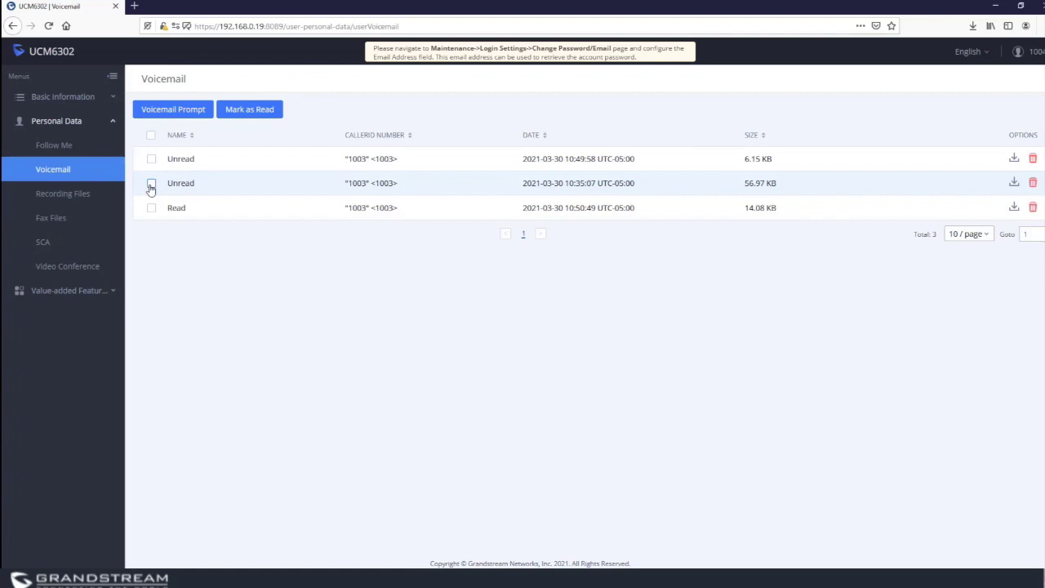
click(151, 184)
click(262, 110)
click(554, 193)
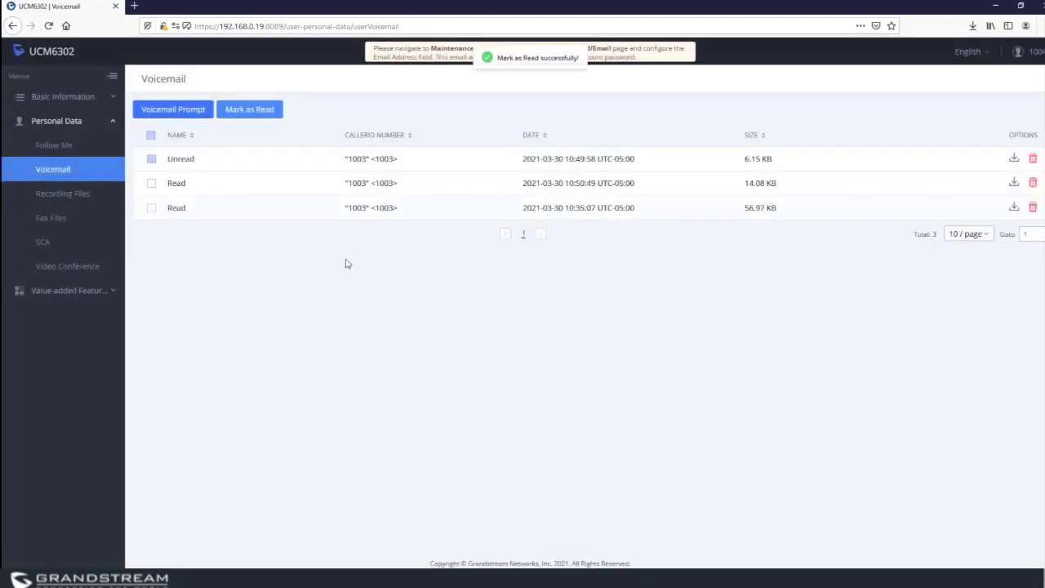
Step: Delete the current Busy Prompt and upload 1022.wav in its place
click(192, 113)
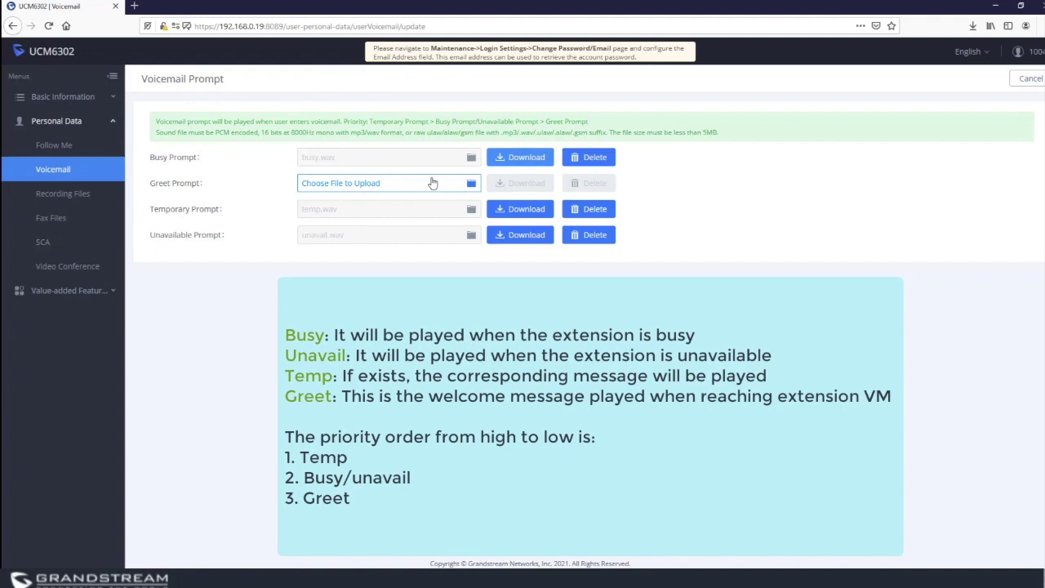
click(600, 159)
click(551, 193)
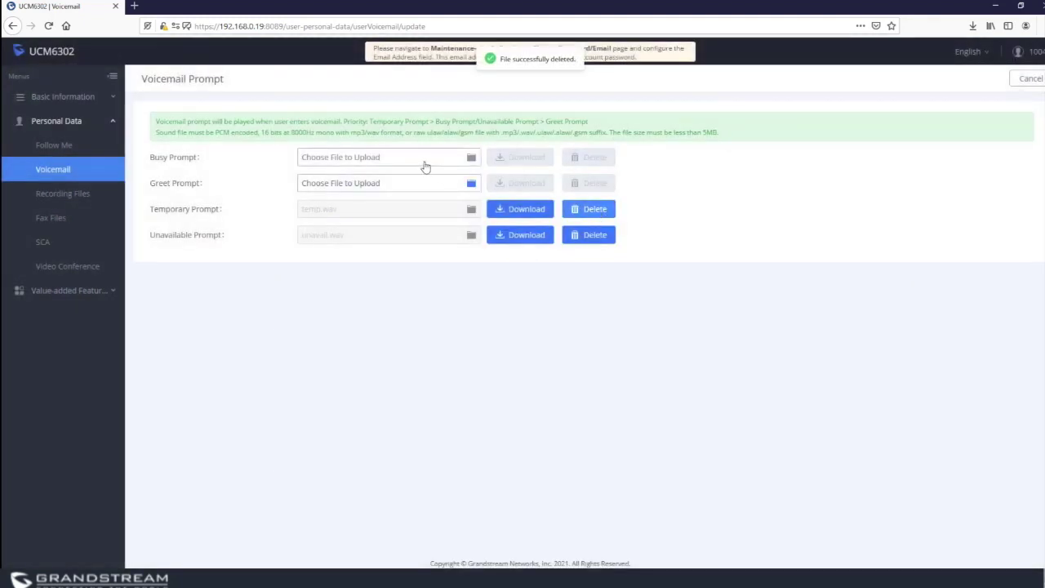
click(417, 163)
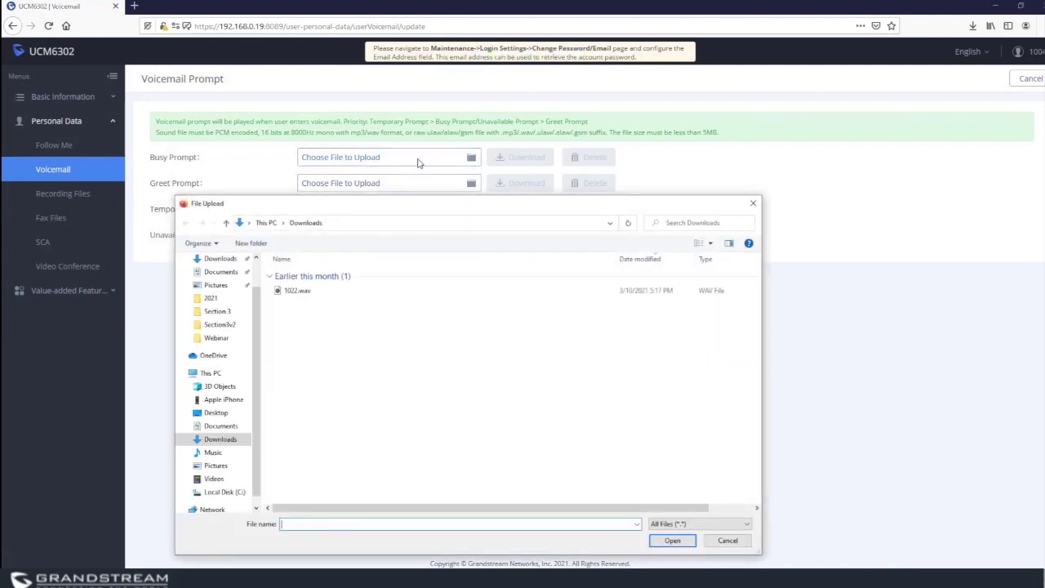
click(294, 291)
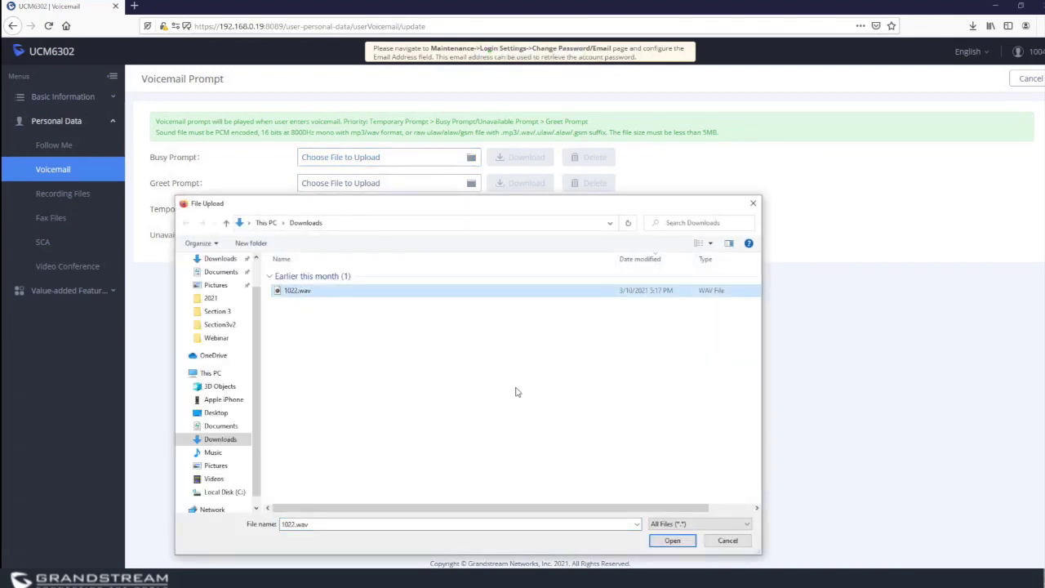
click(672, 542)
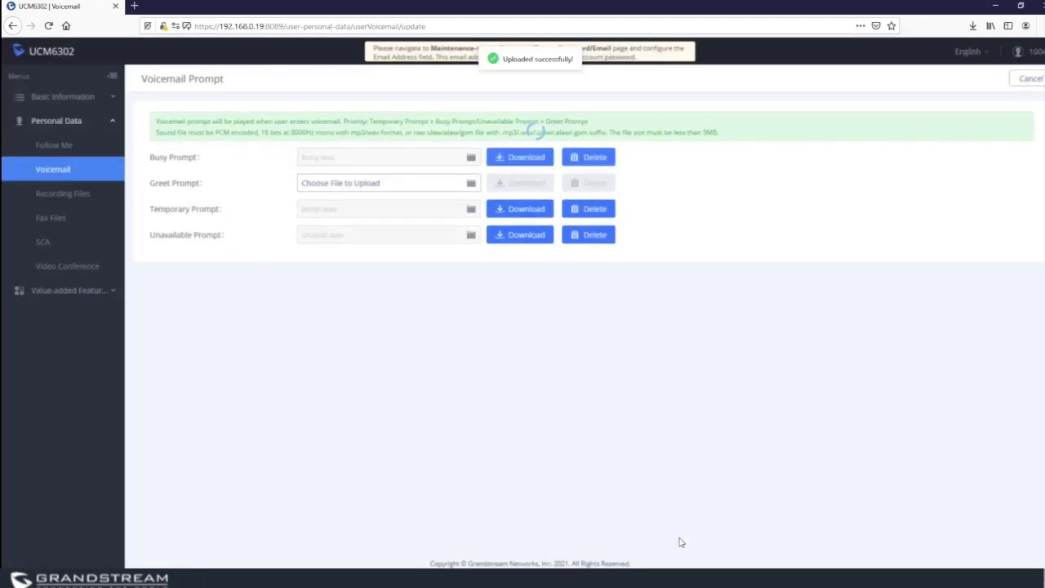
Step: Upload 1022.wav as the Greet Prompt
click(383, 186)
click(302, 290)
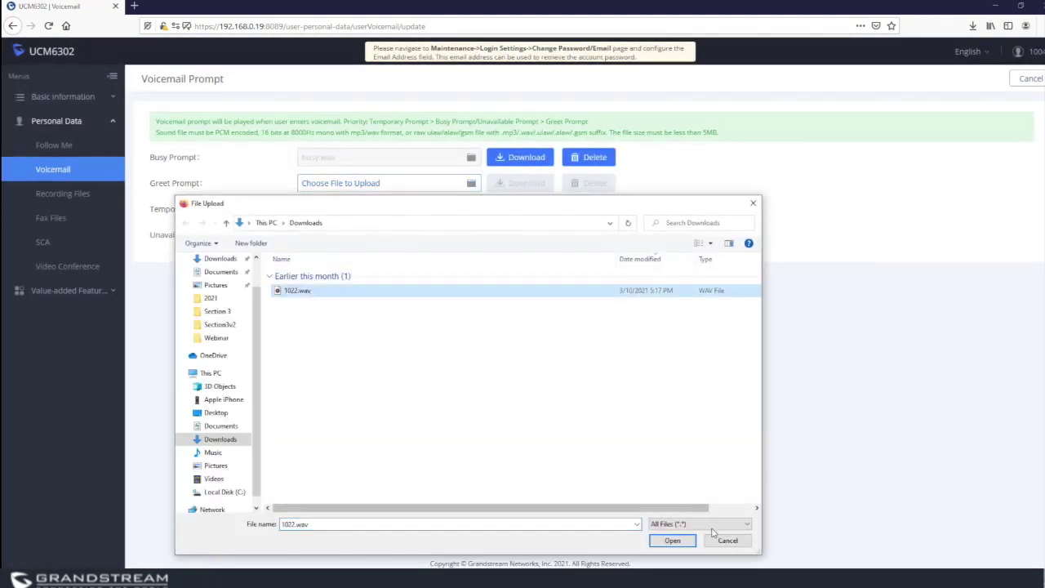
click(672, 540)
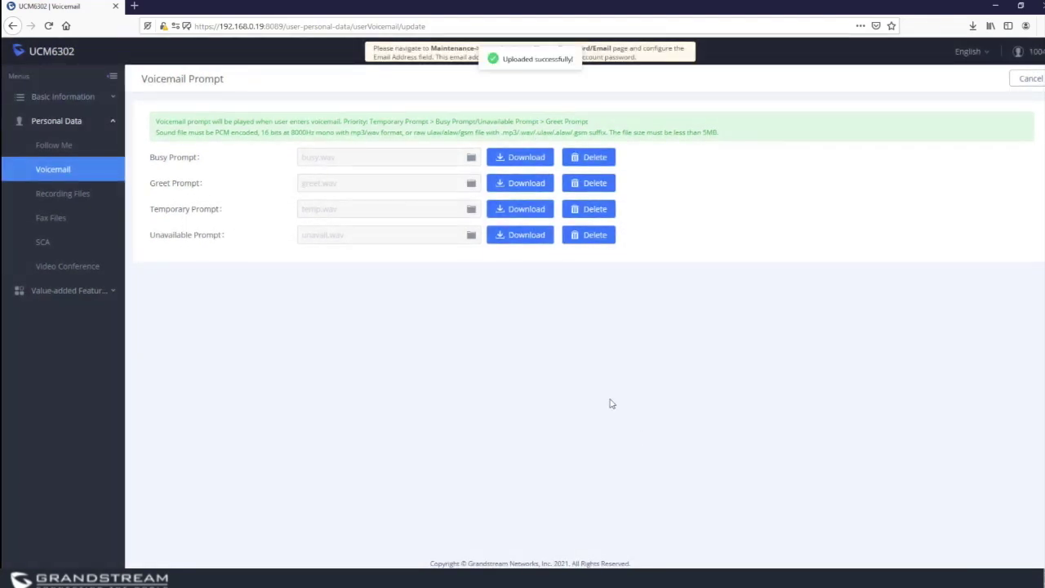